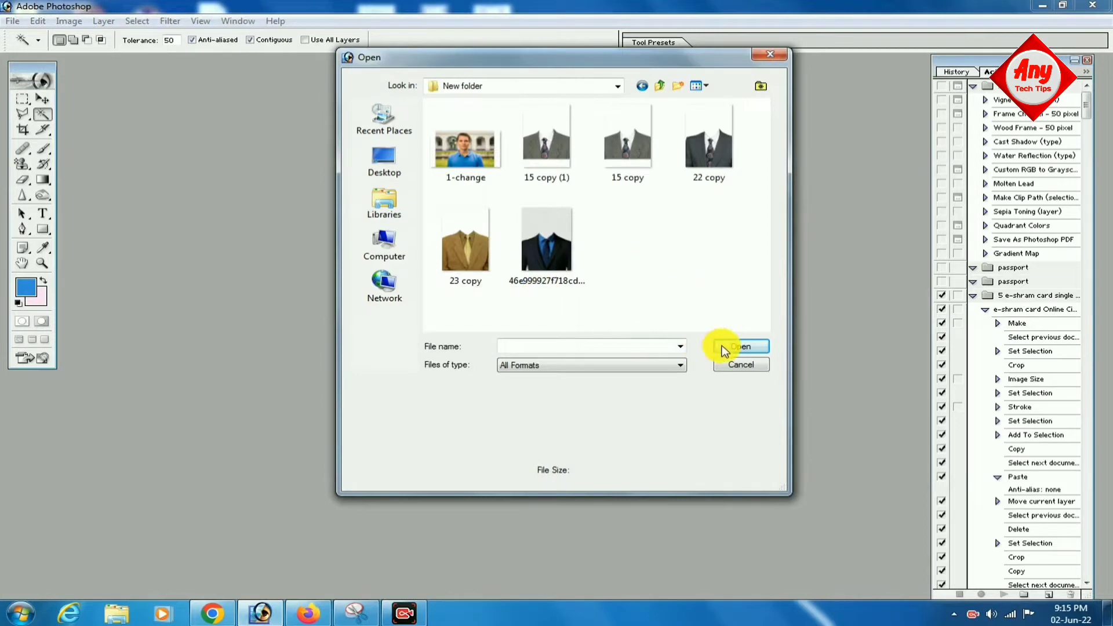
- Open the 1-change photo and set the foreground colour to a dark purple
{"action": "double_click", "coordinate": [466, 153]}
{"action": "left_click_drag", "start_coordinate": [305, 67], "coordinate": [335, 139]}
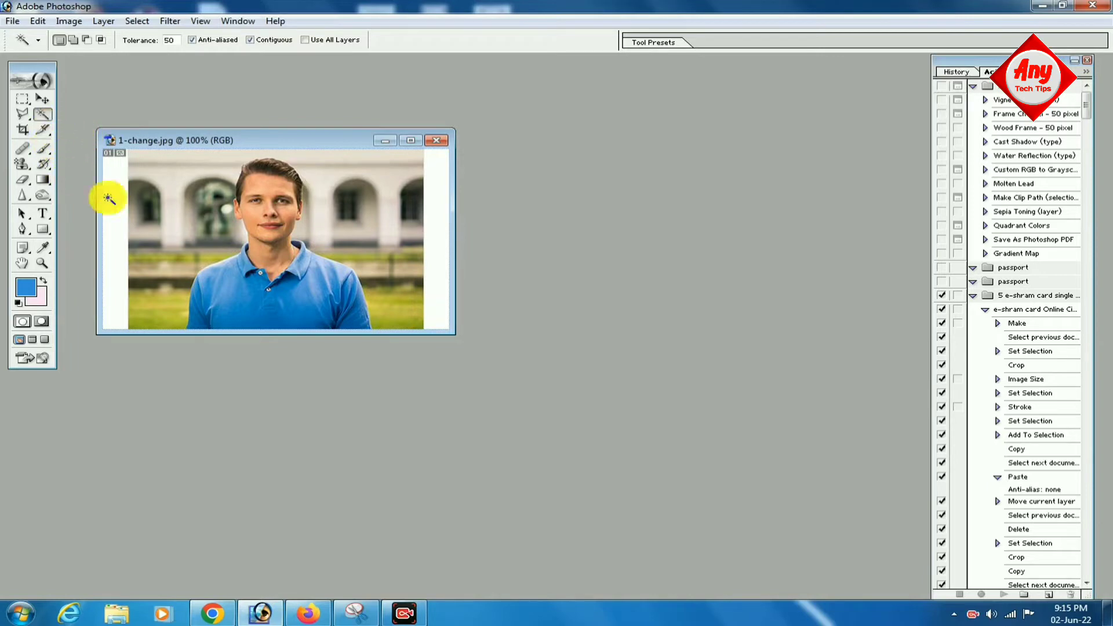
{"action": "left_click", "coordinate": [26, 286]}
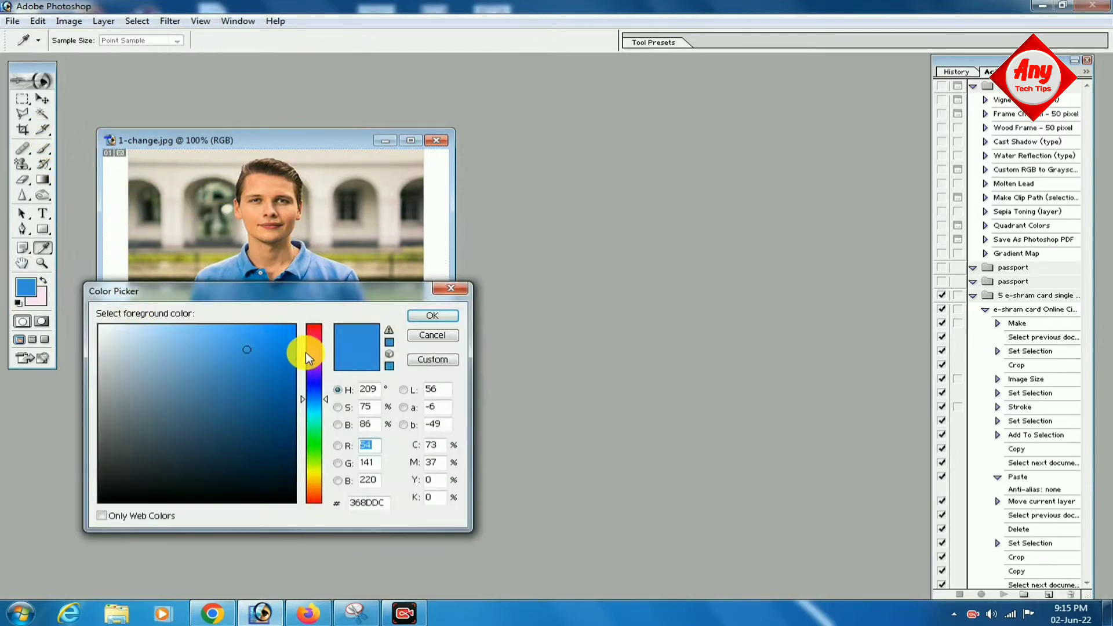
{"action": "left_click", "coordinate": [316, 351]}
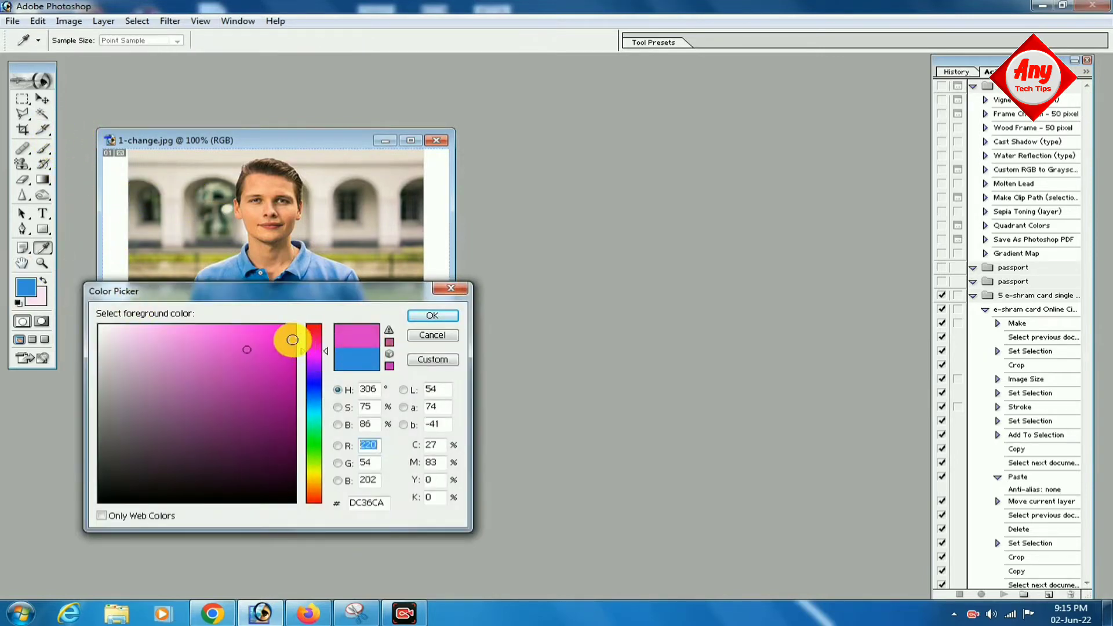
{"action": "left_click", "coordinate": [314, 363]}
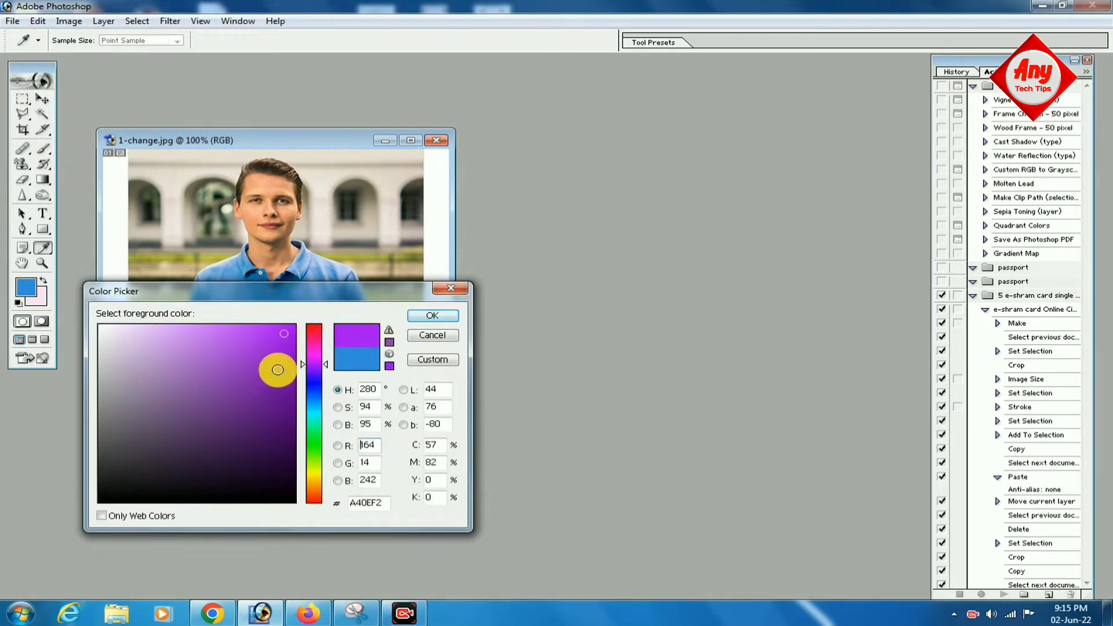
{"action": "left_click", "coordinate": [435, 315]}
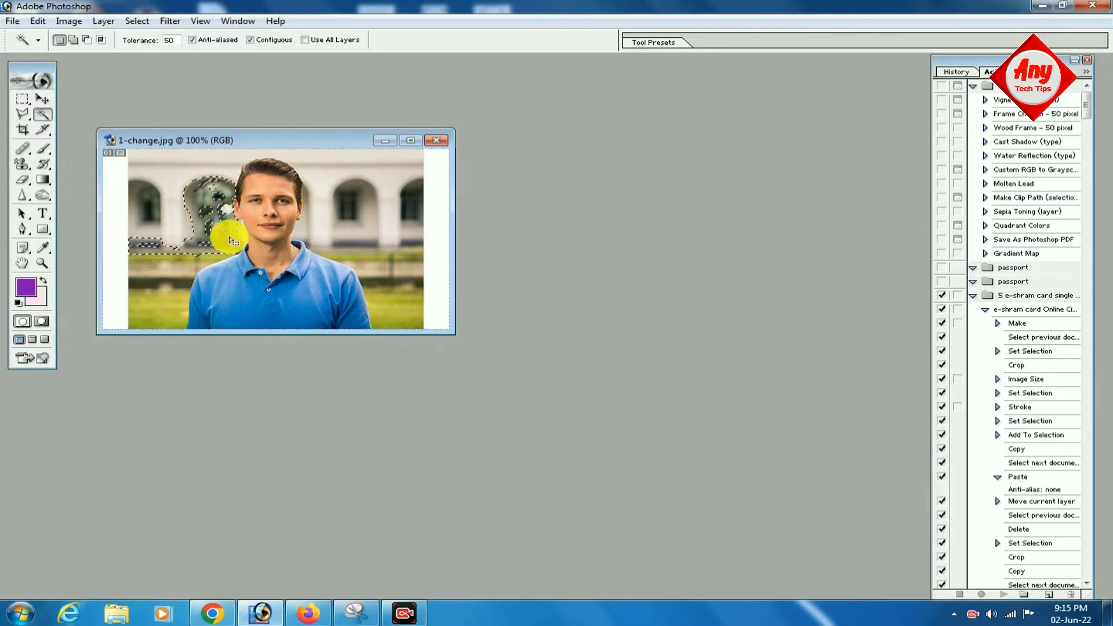
- Select the background around the man and paint it purple around his head with the 60 px brush
{"action": "left_click", "coordinate": [310, 228], "text": "shift"}
{"action": "key", "text": "b"}
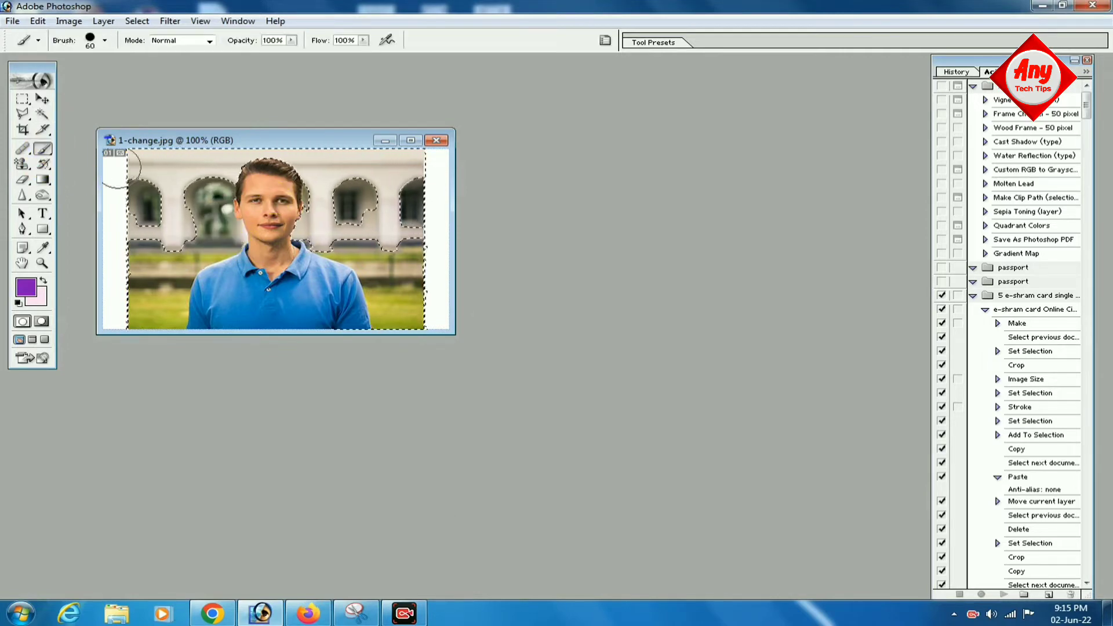
{"action": "mouse_move", "coordinate": [192, 174]}
{"action": "left_mouse_down"}
{"action": "mouse_move", "coordinate": [243, 168]}
{"action": "mouse_move", "coordinate": [304, 223]}
{"action": "mouse_move", "coordinate": [183, 219]}
{"action": "left_mouse_up"}
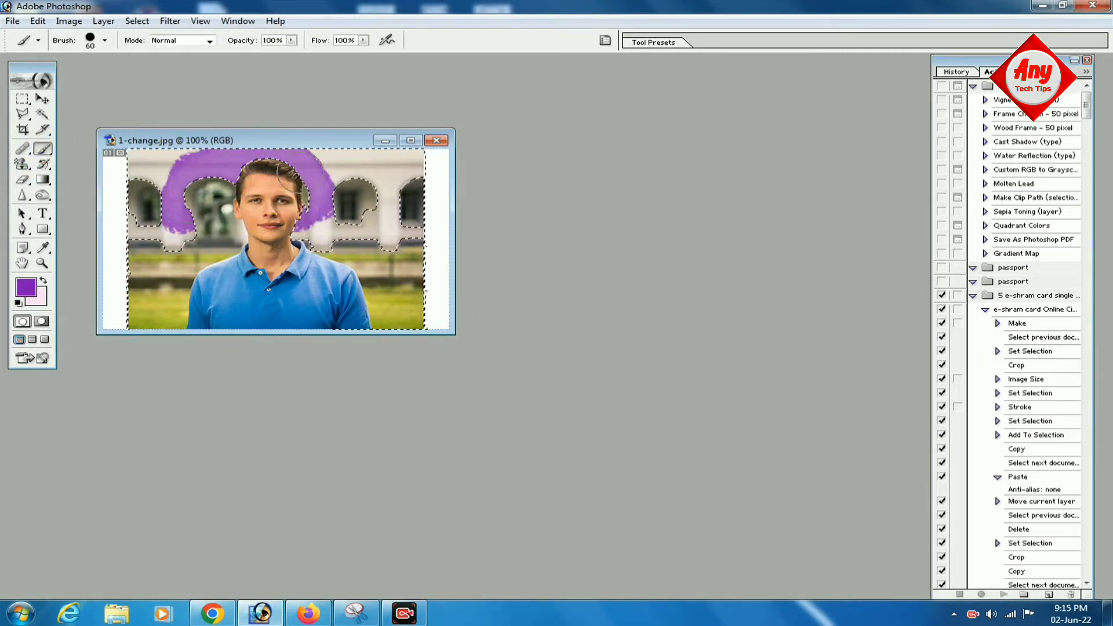
{"action": "mouse_move", "coordinate": [315, 163]}
{"action": "left_mouse_down"}
{"action": "mouse_move", "coordinate": [290, 182]}
{"action": "mouse_move", "coordinate": [298, 202]}
{"action": "mouse_move", "coordinate": [218, 165]}
{"action": "left_mouse_up"}
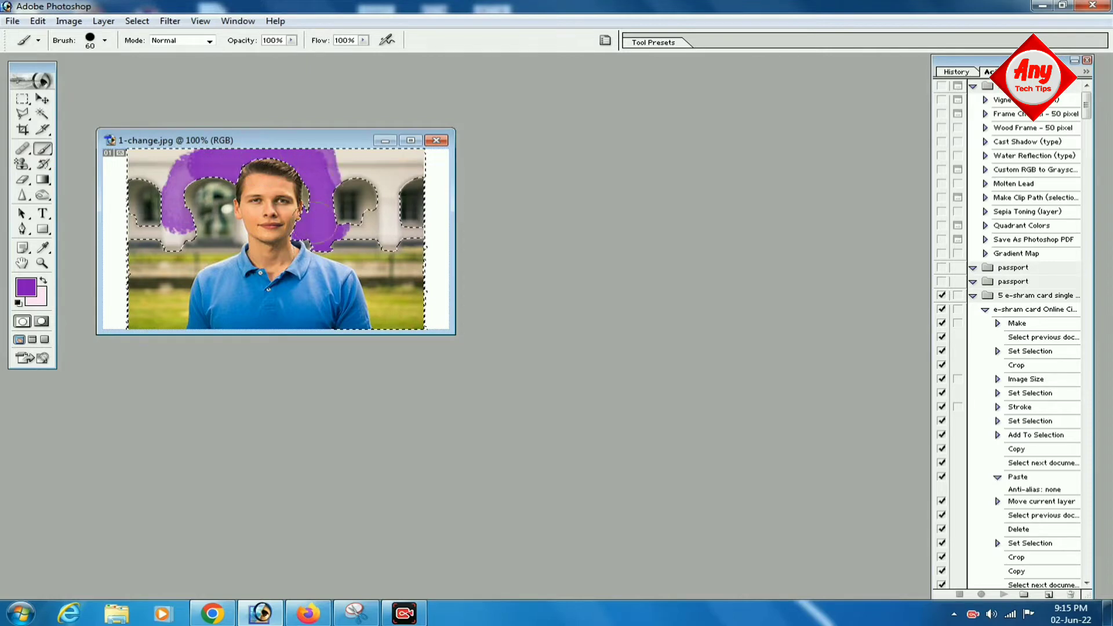
{"action": "mouse_move", "coordinate": [315, 223]}
{"action": "left_mouse_down"}
{"action": "mouse_move", "coordinate": [255, 174]}
{"action": "mouse_move", "coordinate": [191, 160]}
{"action": "left_mouse_up"}
{"action": "mouse_move", "coordinate": [212, 200]}
{"action": "left_mouse_down"}
{"action": "mouse_move", "coordinate": [180, 261]}
{"action": "mouse_move", "coordinate": [302, 181]}
{"action": "mouse_move", "coordinate": [186, 160]}
{"action": "mouse_move", "coordinate": [308, 168]}
{"action": "left_mouse_up"}
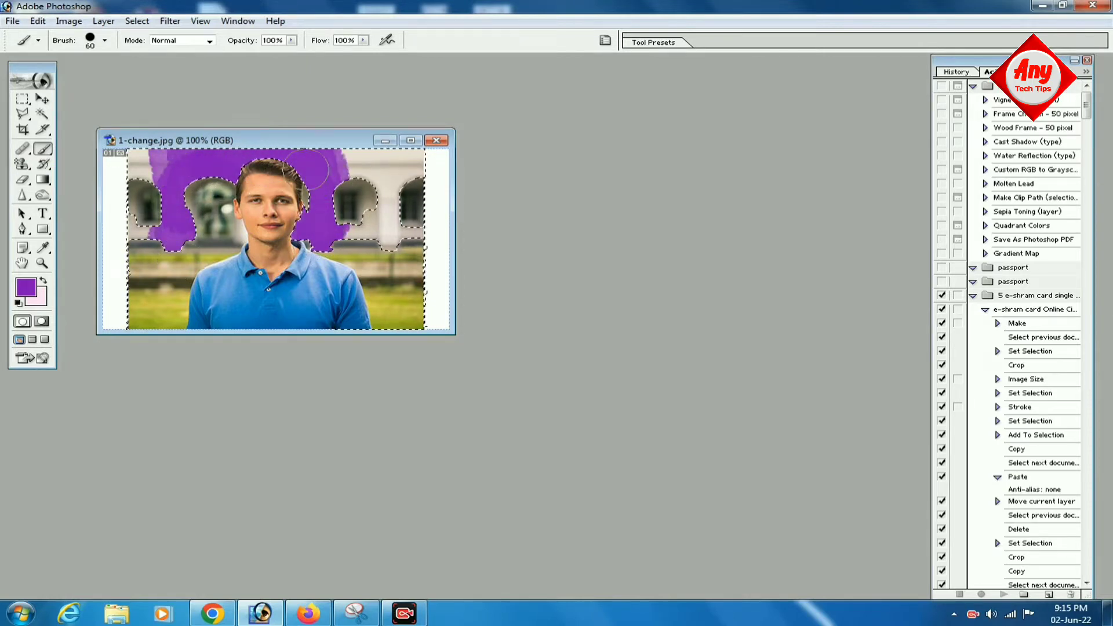
- Enlarge the brush to 125 px and switch back to the Magic Wand tool
{"action": "left_click", "coordinate": [104, 40]}
{"action": "scroll", "coordinate": [166, 145], "scroll_direction": "down", "scroll_amount": 3}
{"action": "scroll", "coordinate": [163, 145], "scroll_direction": "up", "scroll_amount": 8}
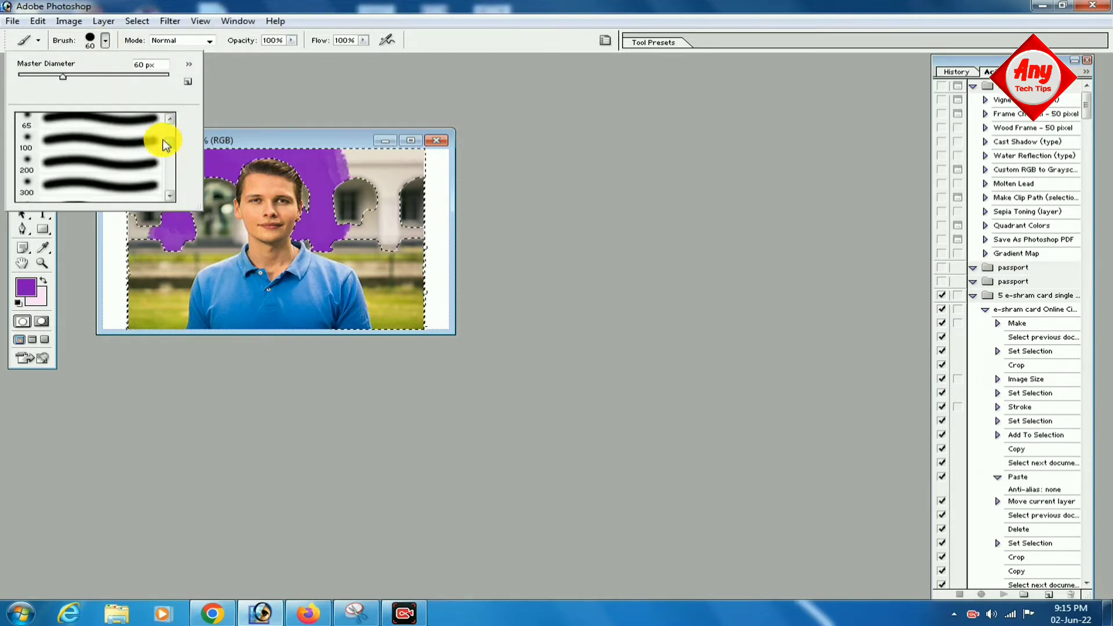
{"action": "double_click", "coordinate": [121, 139]}
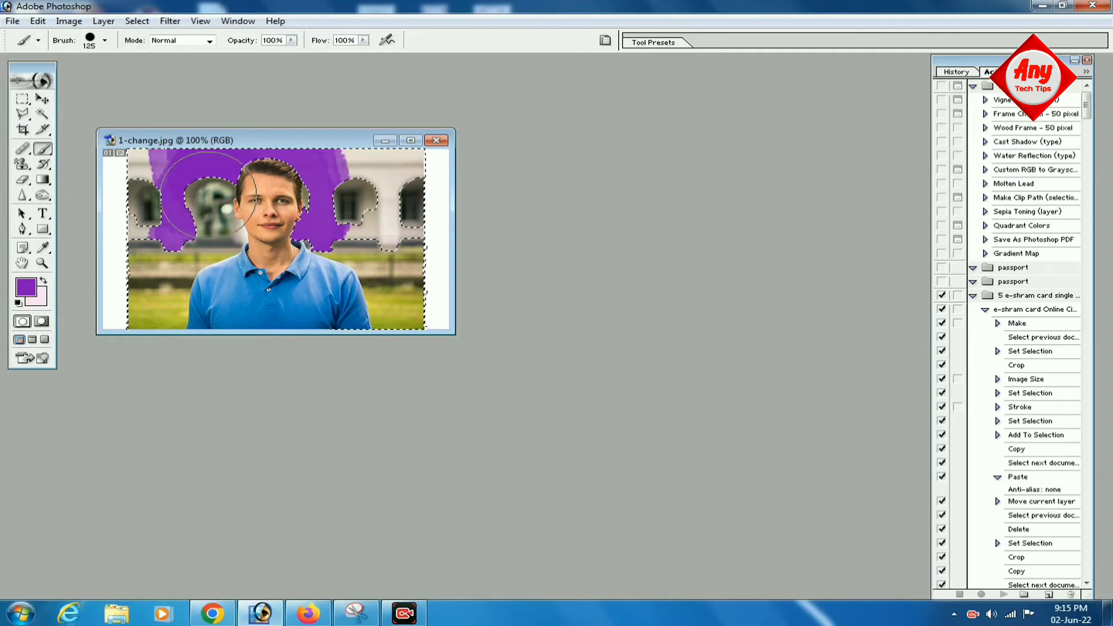
{"action": "left_click", "coordinate": [40, 115]}
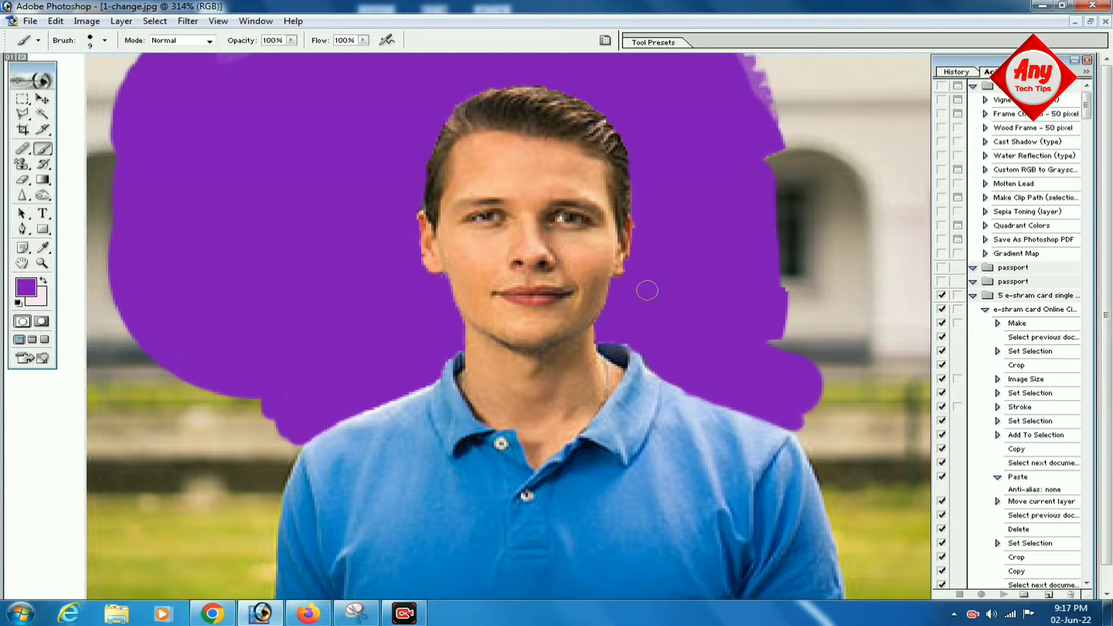
- Crop the photo to the man's head and shoulders against the purple background
{"action": "key", "text": "z"}
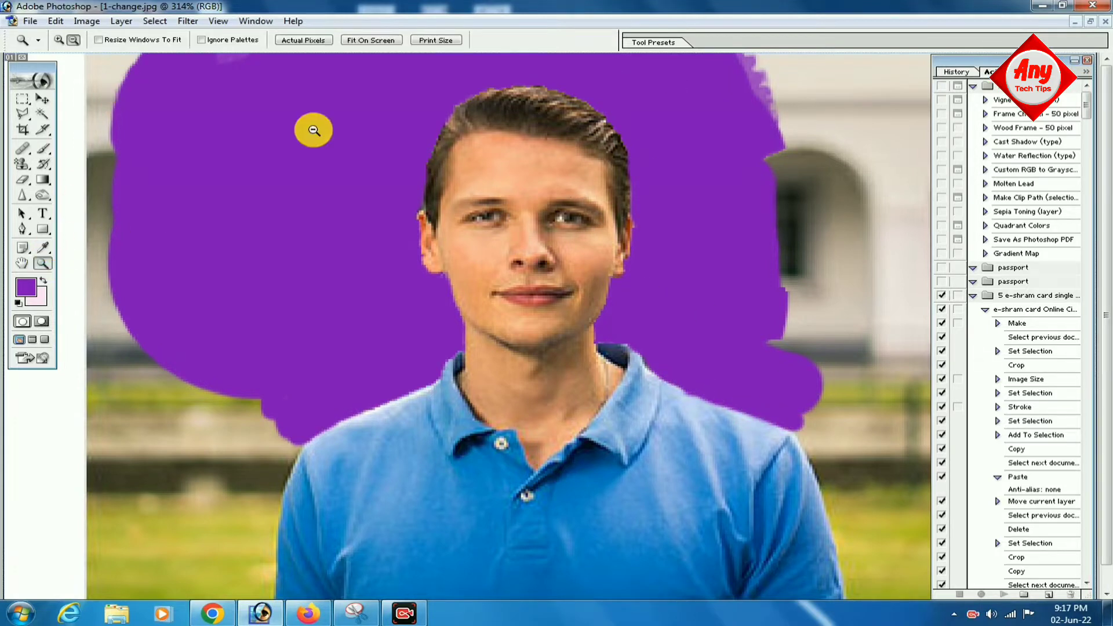
{"action": "left_click", "coordinate": [434, 242], "text": "alt"}
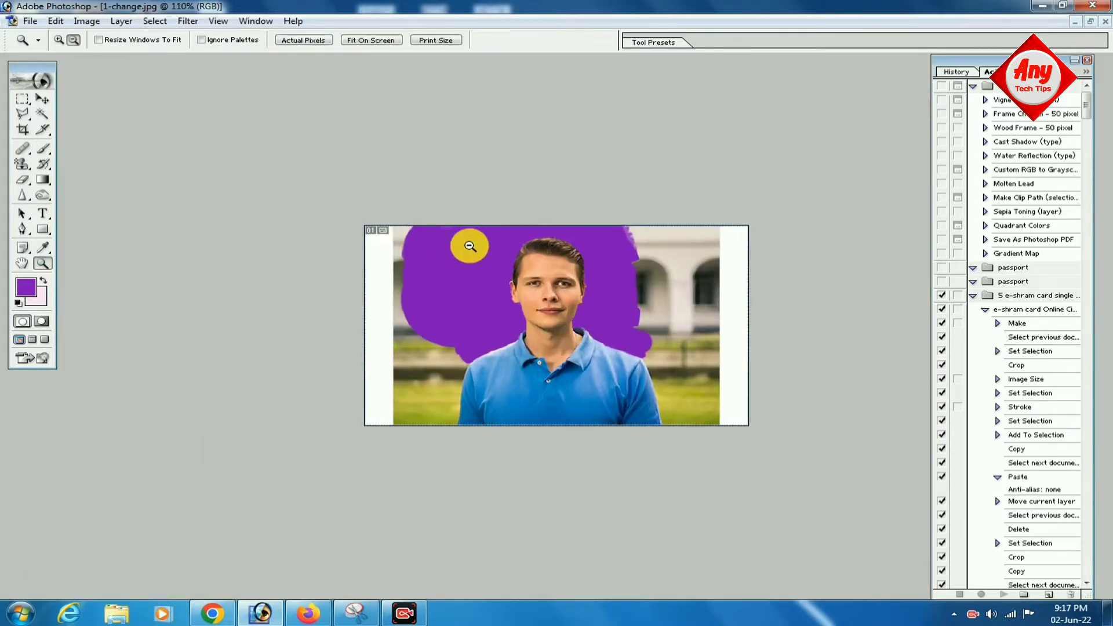
{"action": "left_click", "coordinate": [429, 231], "text": "alt"}
{"action": "left_click", "coordinate": [433, 232]}
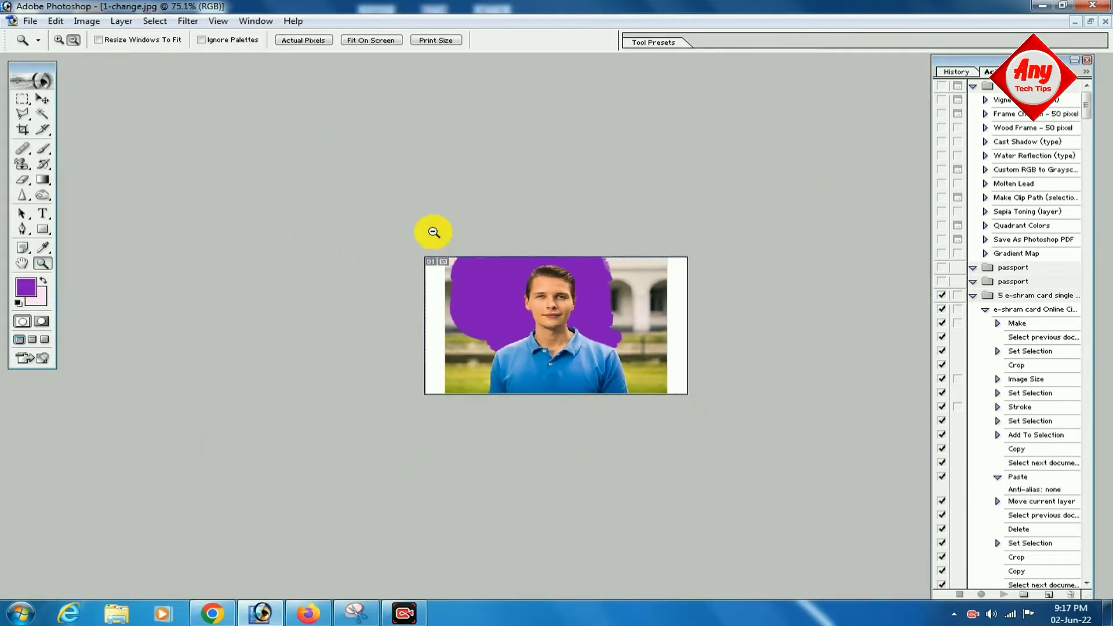
{"action": "left_click", "coordinate": [21, 131]}
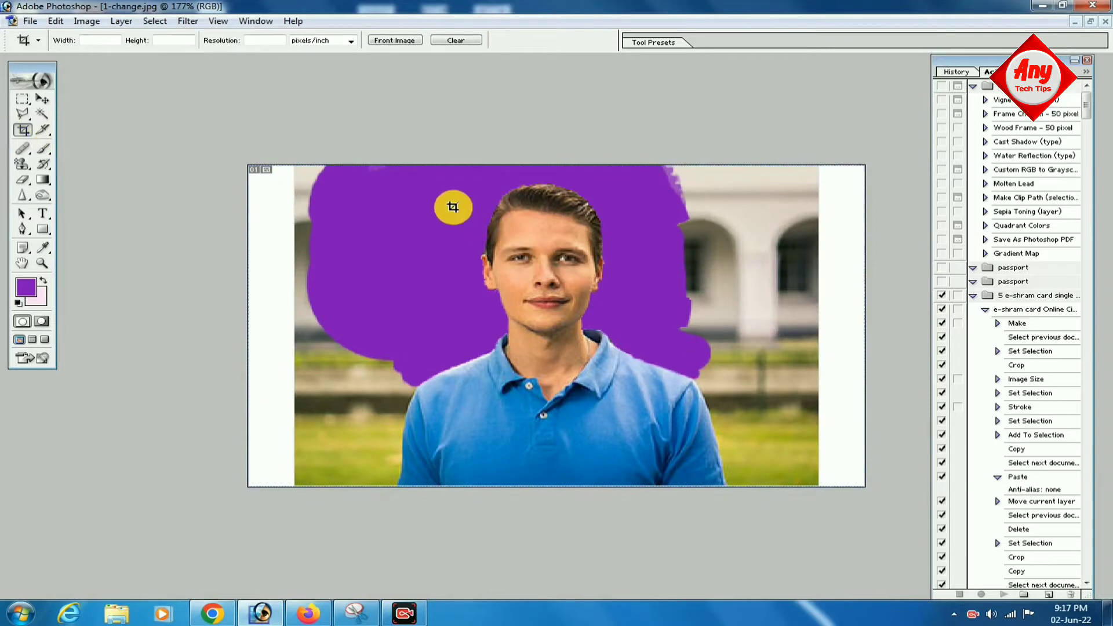
{"action": "left_click_drag", "start_coordinate": [421, 179], "coordinate": [670, 448]}
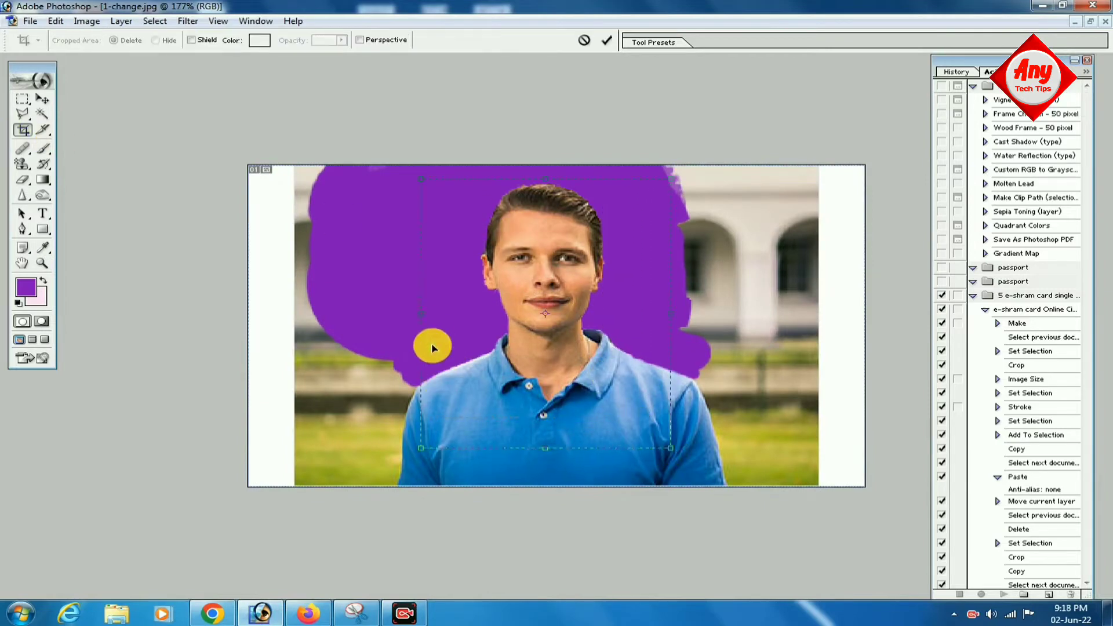
{"action": "double_click", "coordinate": [629, 313]}
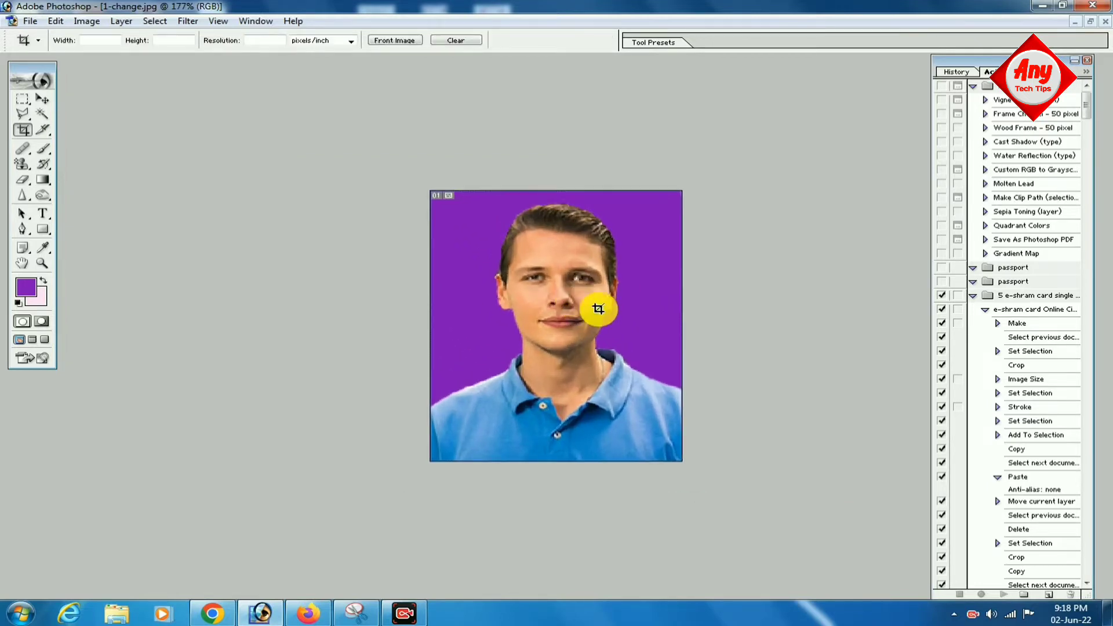
- Restore the cropped portrait to a resized floating window and boost its contrast and colours
{"action": "left_click", "coordinate": [1092, 23]}
{"action": "left_click_drag", "start_coordinate": [464, 331], "coordinate": [506, 399]}
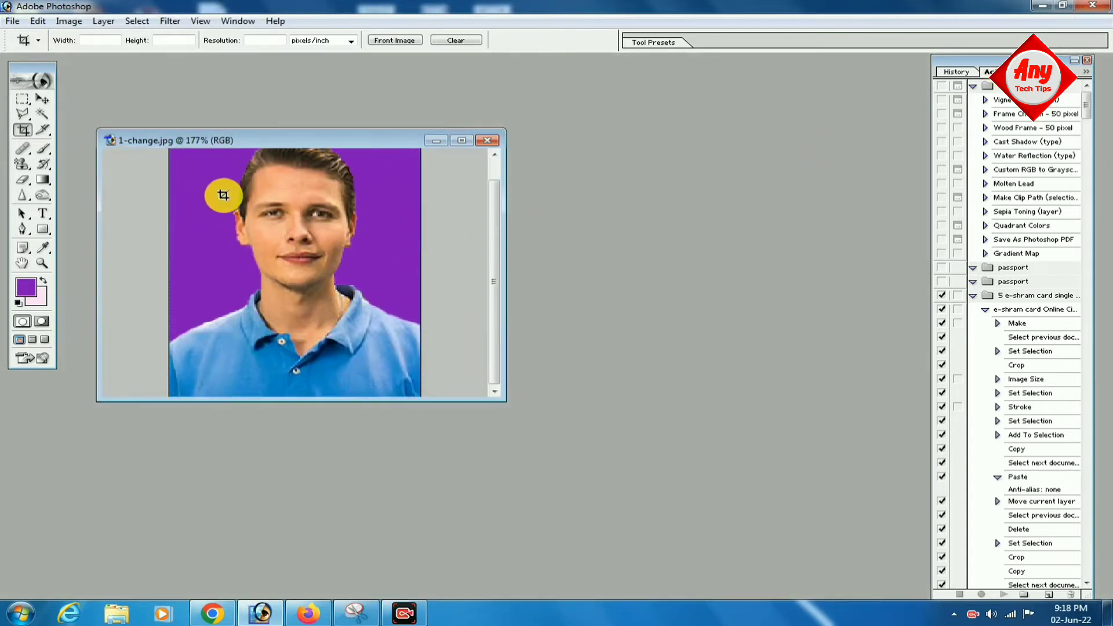
{"action": "left_click", "coordinate": [69, 20]}
{"action": "key", "text": "Escape"}
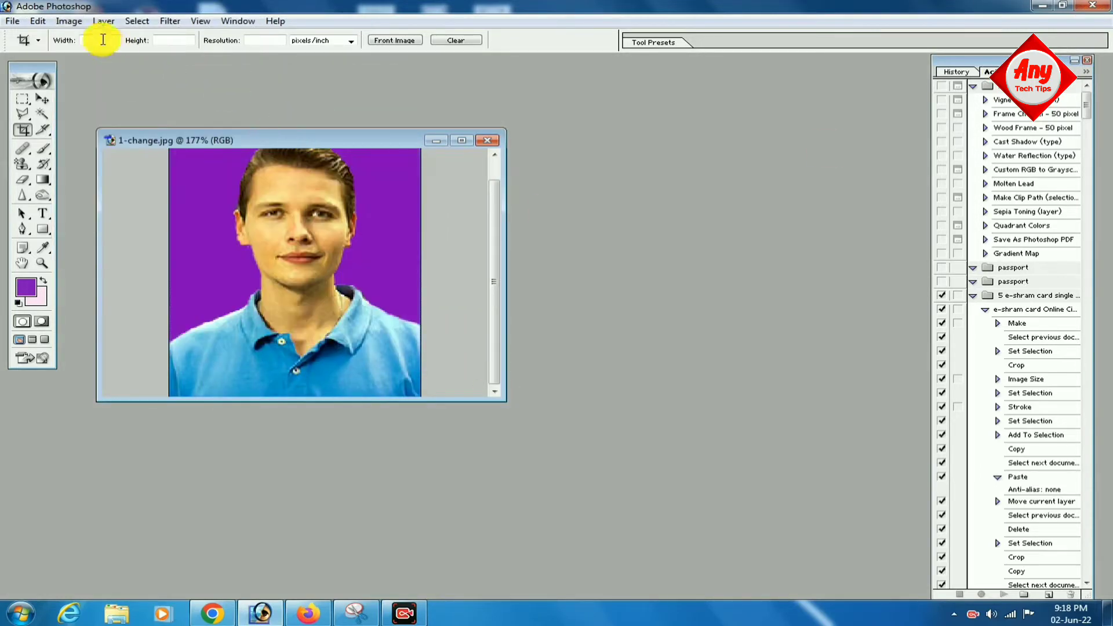
- Raise the Lightness of the Yellows to about +27 with a Hue/Saturation adjustment on the portrait
{"action": "left_click", "coordinate": [69, 21]}
{"action": "mouse_move", "coordinate": [112, 54]}
{"action": "left_click", "coordinate": [255, 170]}
{"action": "left_click", "coordinate": [717, 95]}
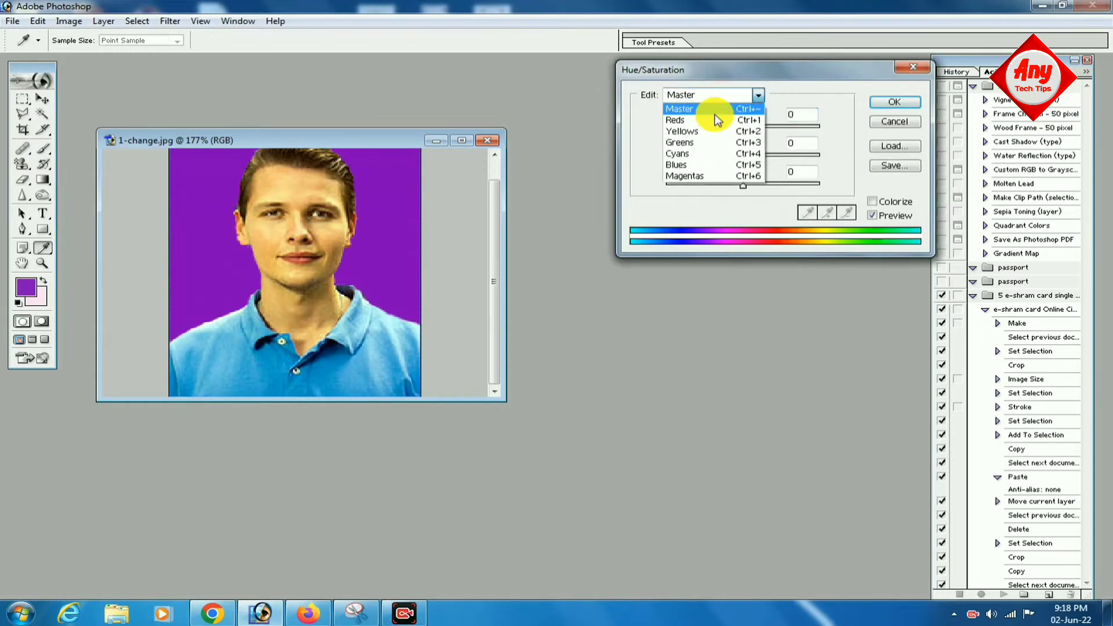
{"action": "left_click", "coordinate": [716, 131]}
{"action": "left_click_drag", "start_coordinate": [744, 184], "coordinate": [748, 190]}
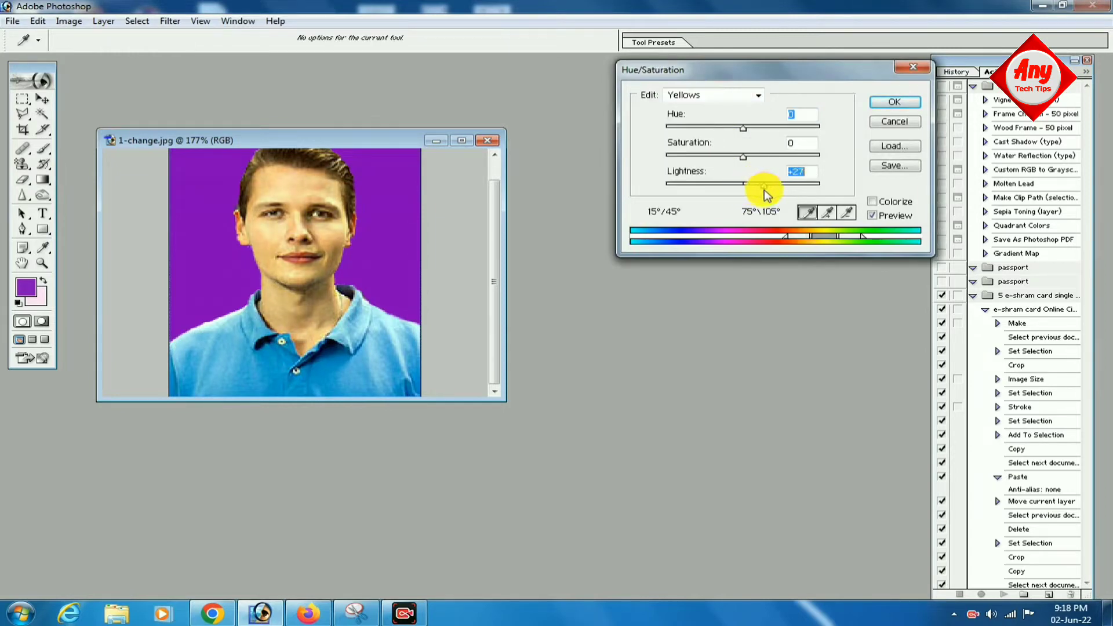
{"action": "left_click", "coordinate": [893, 101]}
- Apply a Selective Color adjustment to the portrait with Black at -25% in the Reds, using the Relative method
{"action": "left_click", "coordinate": [42, 263]}
{"action": "left_click", "coordinate": [199, 291], "text": "alt"}
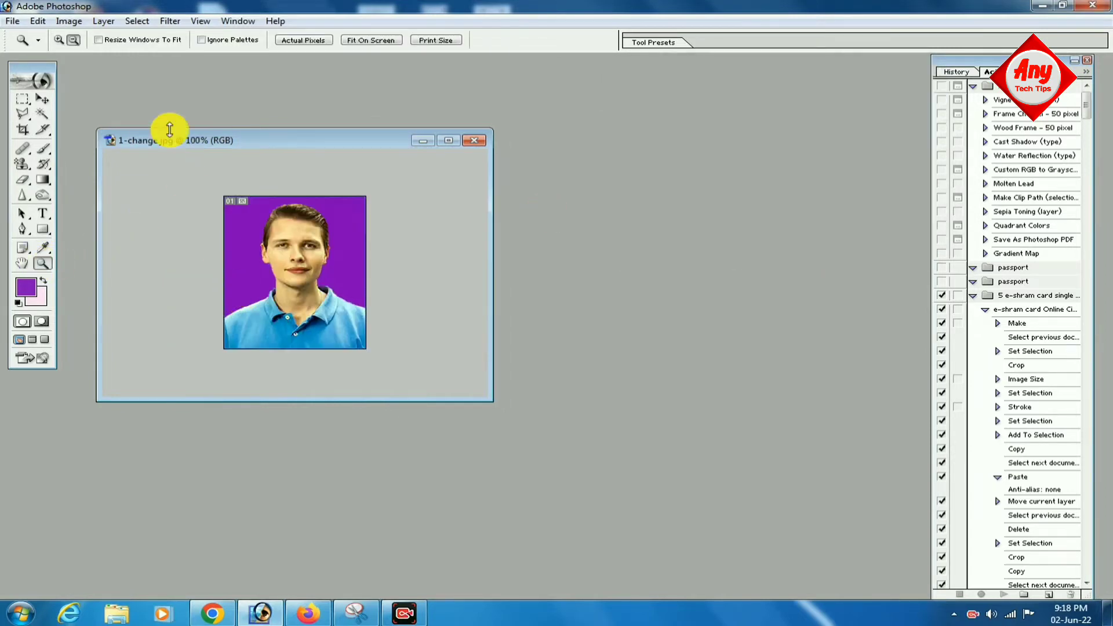
{"action": "left_click", "coordinate": [255, 226], "text": "alt"}
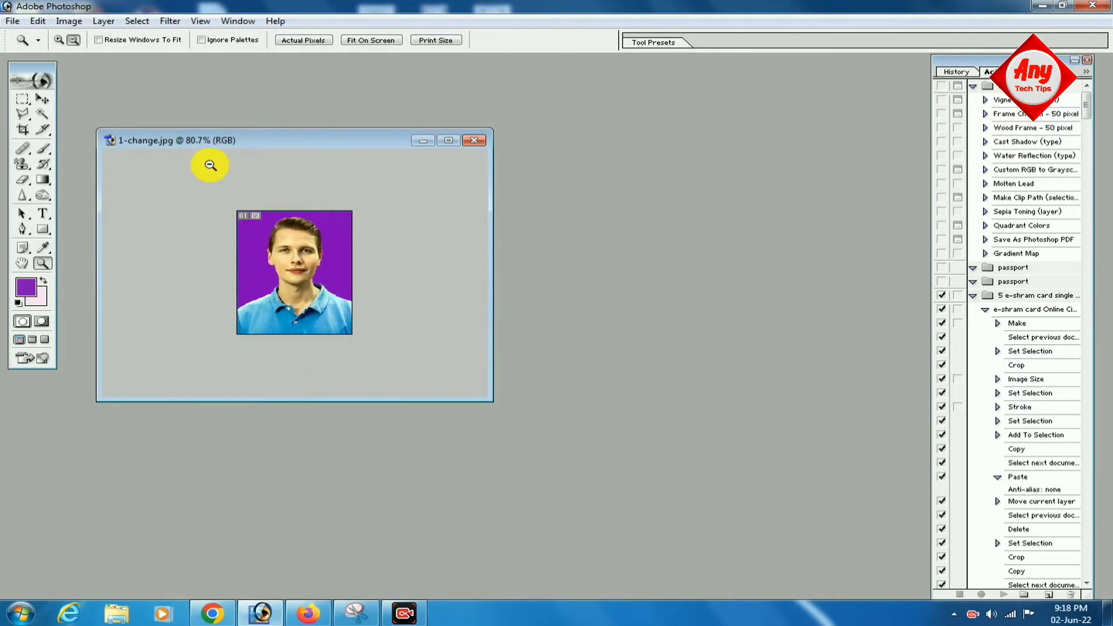
{"action": "left_click", "coordinate": [69, 21]}
{"action": "mouse_move", "coordinate": [106, 54]}
{"action": "left_click", "coordinate": [229, 218]}
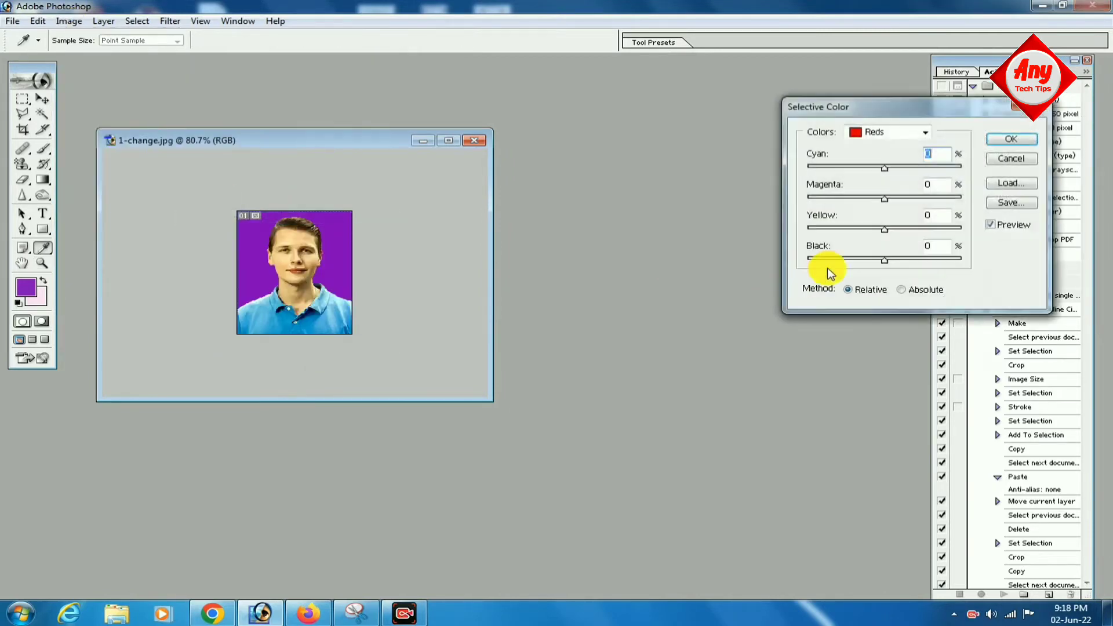
{"action": "left_click", "coordinate": [890, 132]}
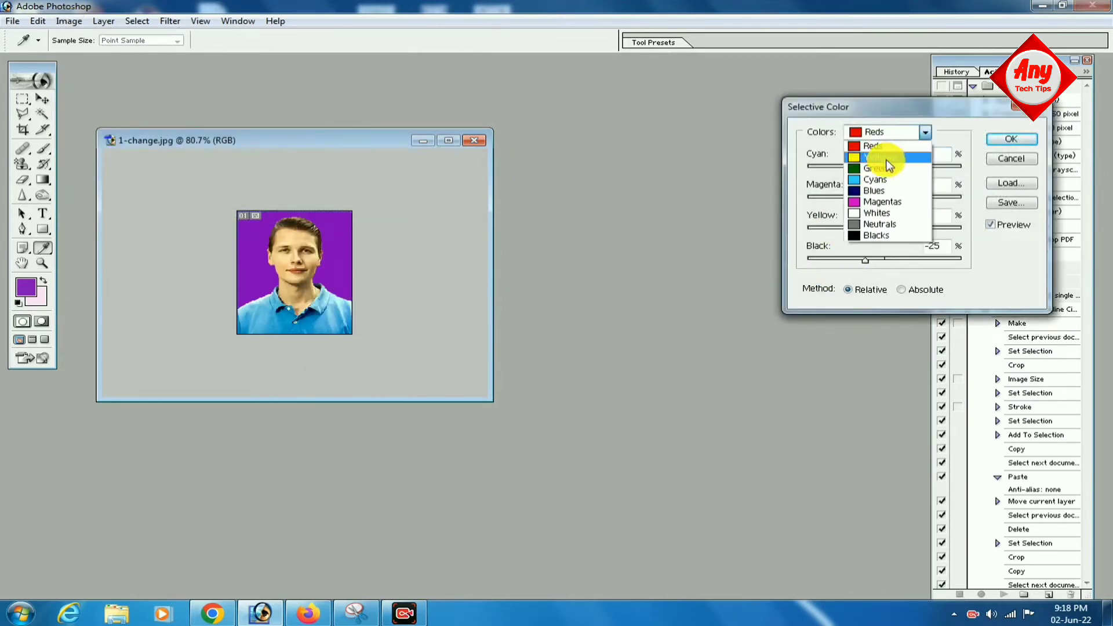
{"action": "left_click", "coordinate": [876, 154]}
{"action": "left_click", "coordinate": [1010, 139]}
{"action": "key", "text": "z"}
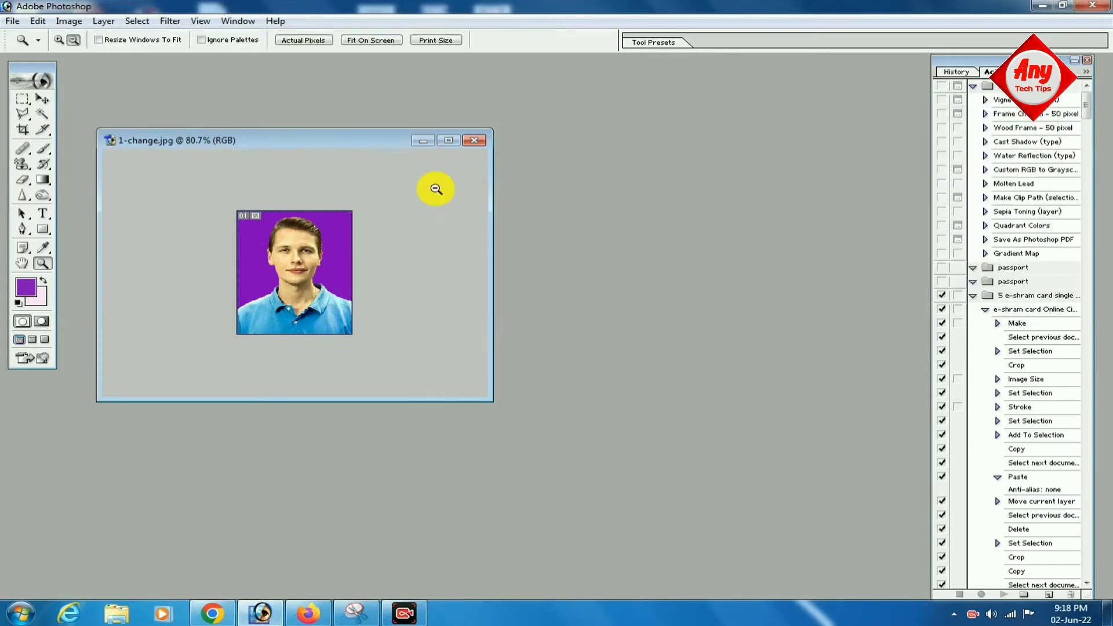
{"action": "left_click", "coordinate": [236, 231]}
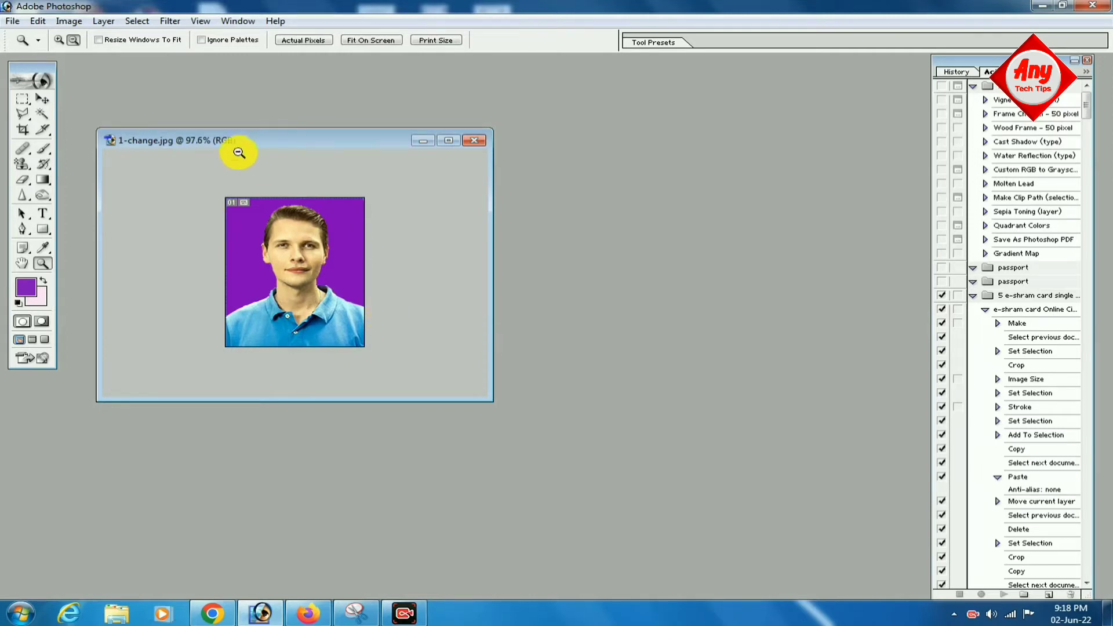
{"action": "left_click_drag", "start_coordinate": [256, 141], "coordinate": [239, 125]}
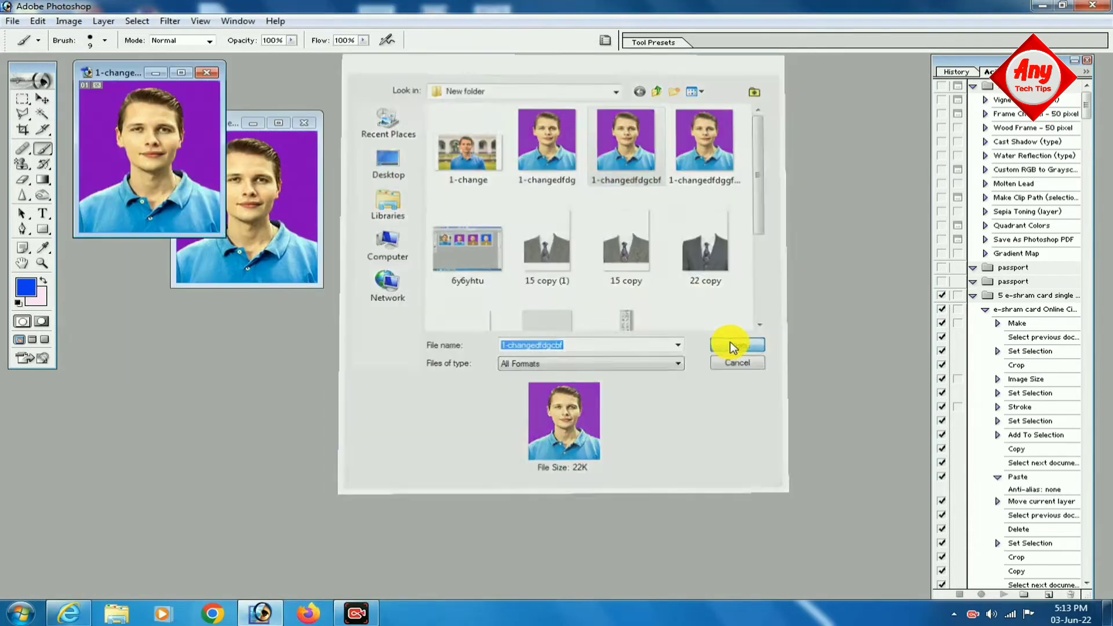
- Open the 1-changedfdgcbf portrait and the 23 copy suit image, arranging their windows beside the first portrait
{"action": "left_click", "coordinate": [731, 343]}
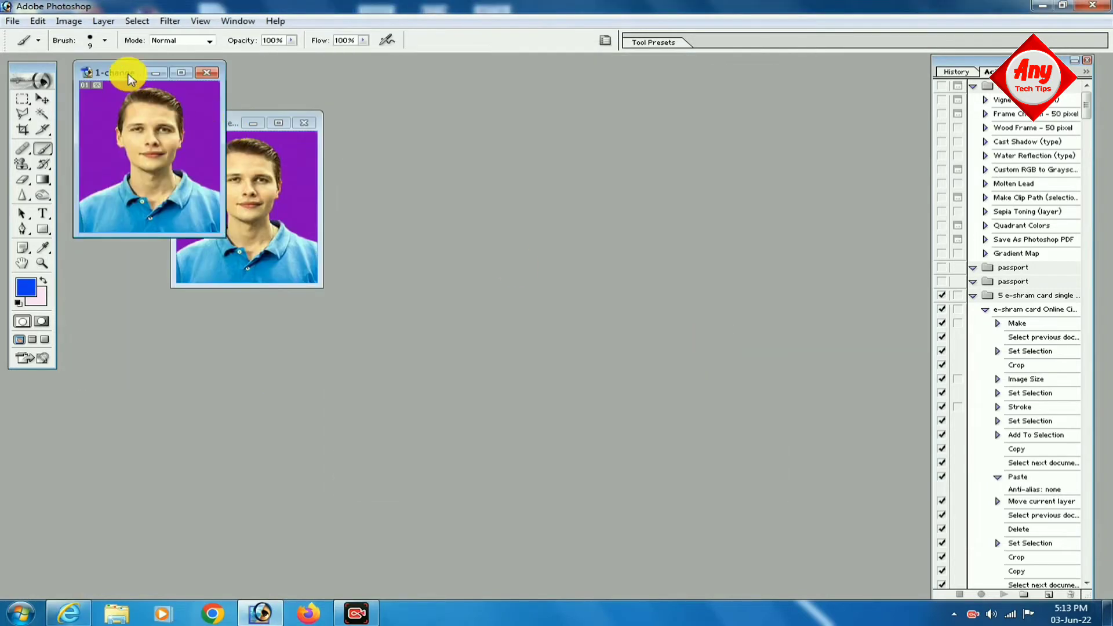
{"action": "left_click_drag", "start_coordinate": [131, 78], "coordinate": [393, 128]}
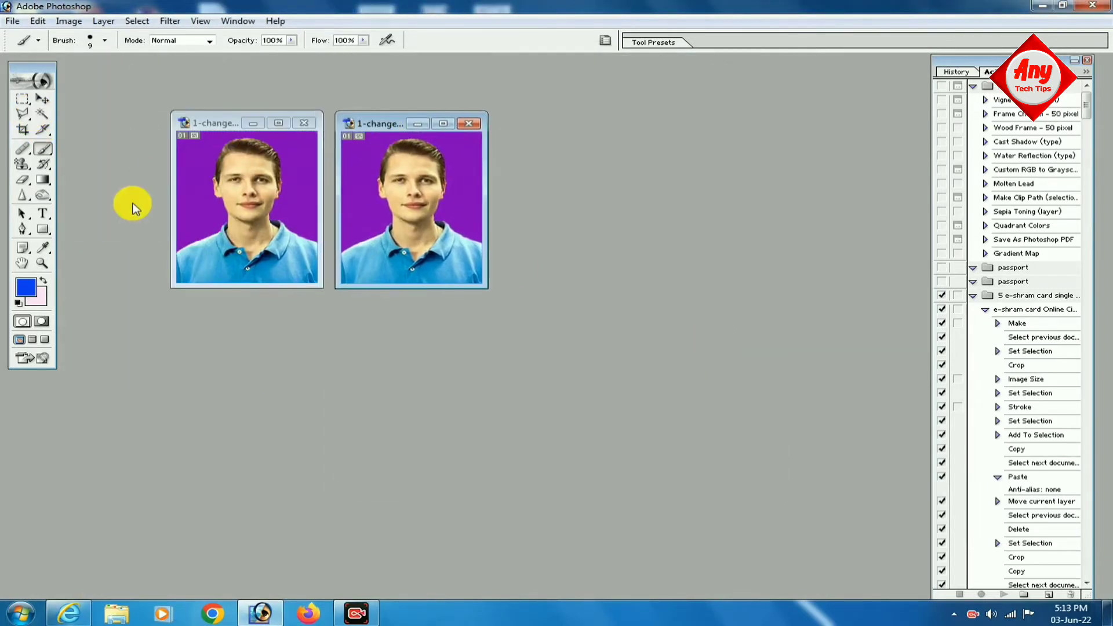
{"action": "key", "text": "ctrl+o"}
{"action": "left_click", "coordinate": [691, 273]}
{"action": "scroll", "coordinate": [671, 269], "scroll_direction": "down", "scroll_amount": 3}
{"action": "scroll", "coordinate": [671, 269], "scroll_direction": "up", "scroll_amount": 1}
{"action": "double_click", "coordinate": [486, 248]}
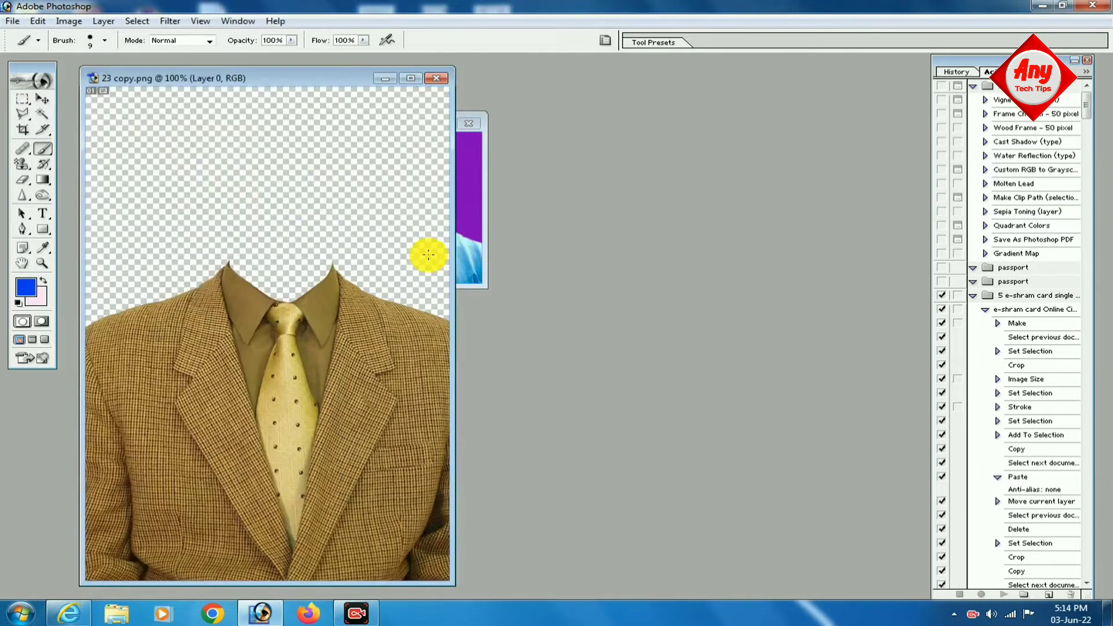
{"action": "left_click_drag", "start_coordinate": [249, 79], "coordinate": [576, 92]}
- Copy the brown suit from 23 copy.png into the 1-changedfdgcbf portrait with the Move tool and maximize the portrait's window
{"action": "left_click", "coordinate": [41, 113]}
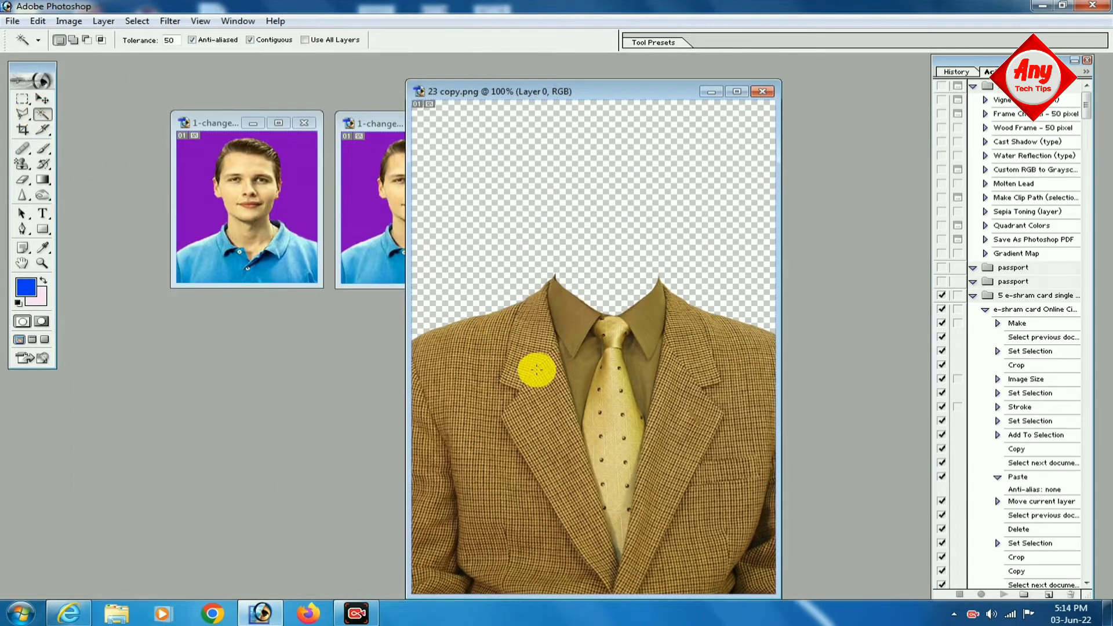
{"action": "left_click", "coordinate": [43, 99]}
{"action": "left_click_drag", "start_coordinate": [515, 411], "coordinate": [472, 232]}
{"action": "left_click", "coordinate": [443, 124]}
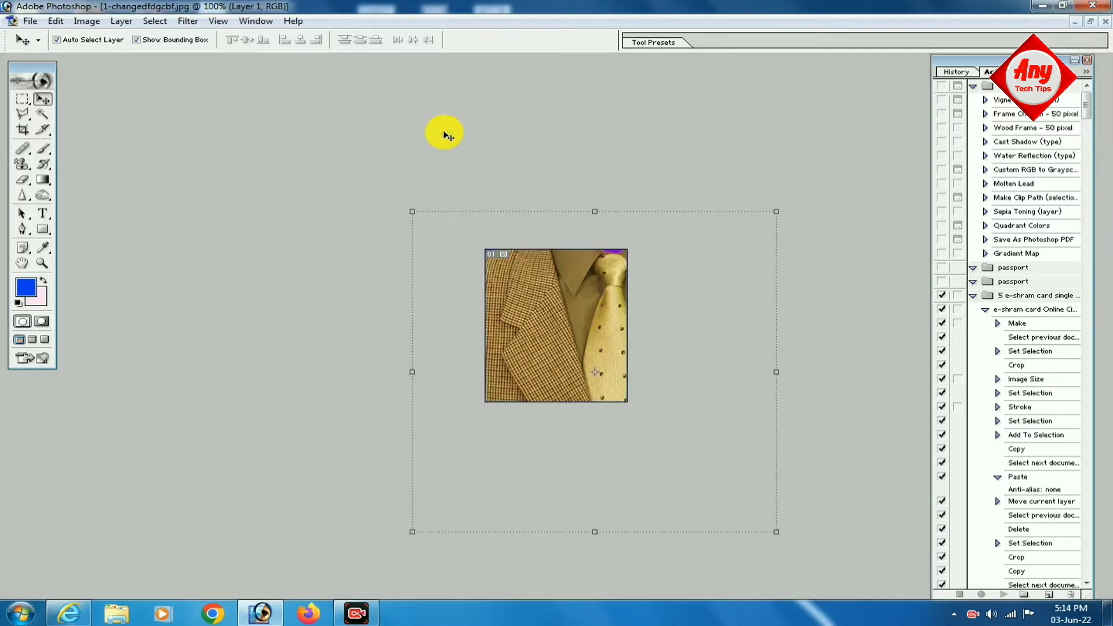
{"action": "scroll", "coordinate": [445, 173], "scroll_direction": "up", "scroll_amount": 4}
{"action": "scroll", "coordinate": [557, 308], "scroll_direction": "down", "scroll_amount": 3}
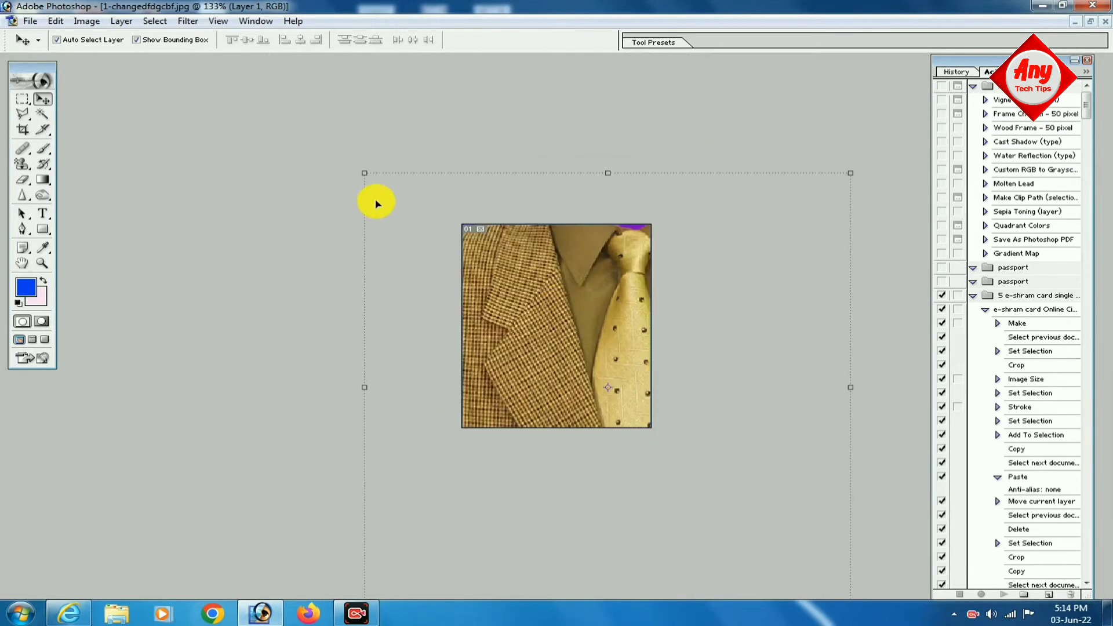
- Scale the suit layer to about 40.6% width and 38.9% height, fit it over the man's shoulders below the chin, and apply the transformation
{"action": "left_click_drag", "start_coordinate": [364, 172], "coordinate": [559, 365]}
{"action": "left_click_drag", "start_coordinate": [645, 461], "coordinate": [571, 344]}
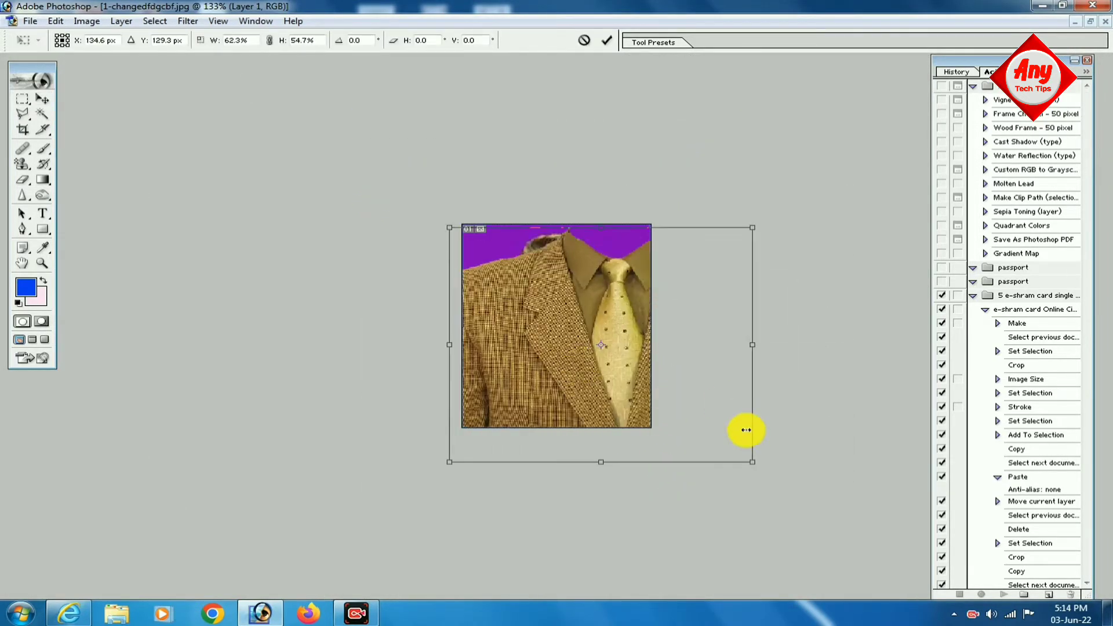
{"action": "left_click_drag", "start_coordinate": [752, 462], "coordinate": [652, 390]}
{"action": "left_click_drag", "start_coordinate": [608, 360], "coordinate": [611, 474]}
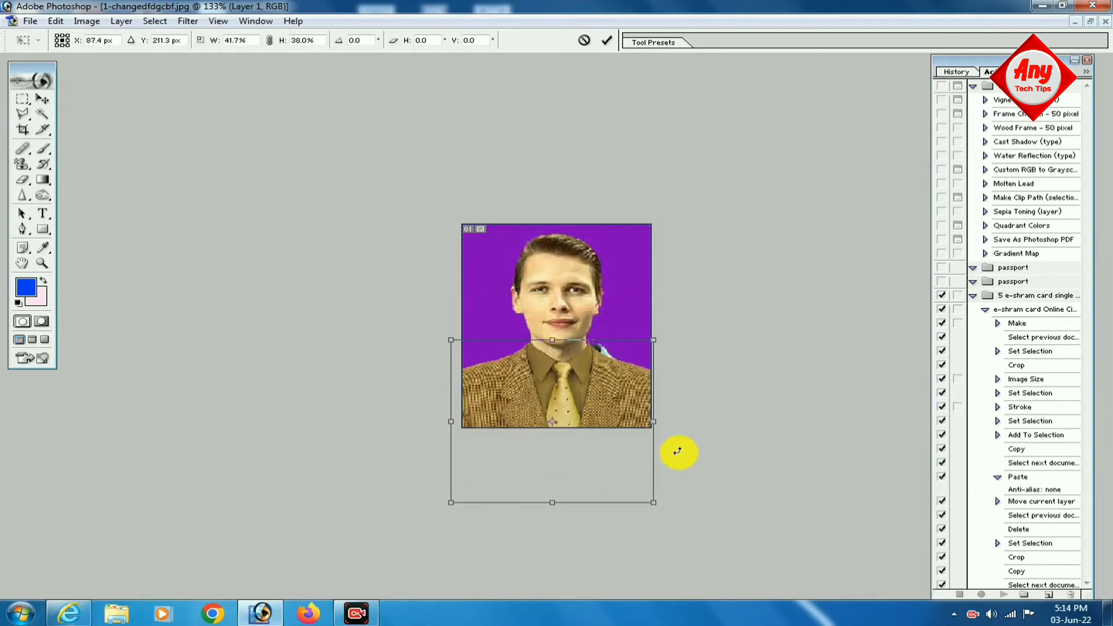
{"action": "left_click_drag", "start_coordinate": [651, 423], "coordinate": [647, 423]}
{"action": "left_click_drag", "start_coordinate": [563, 397], "coordinate": [565, 395]}
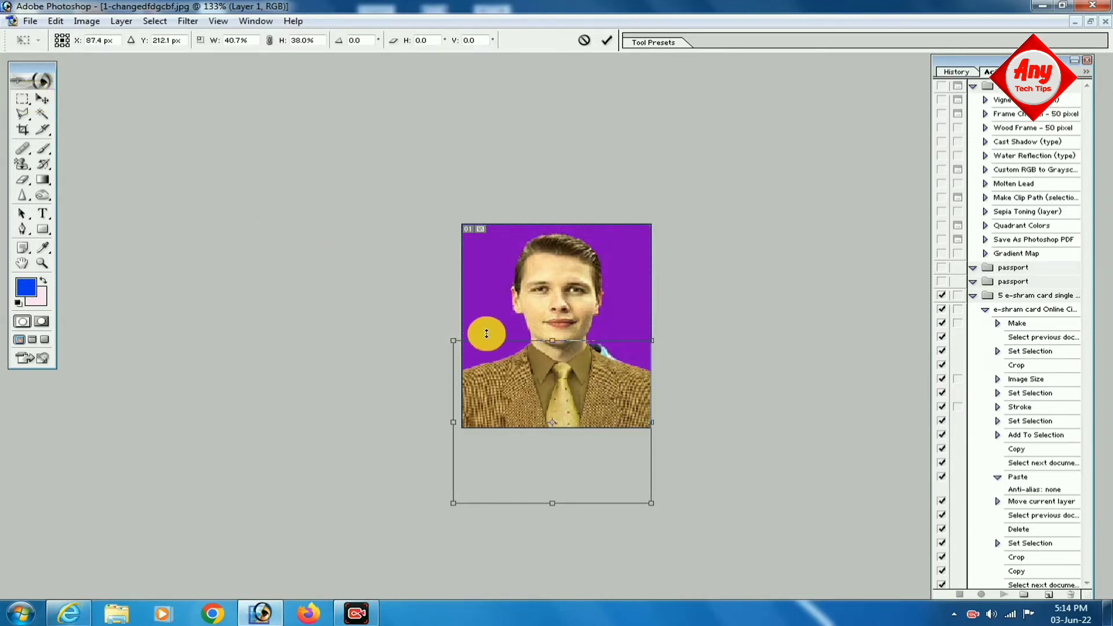
{"action": "mouse_move", "coordinate": [558, 340]}
{"action": "left_mouse_down"}
{"action": "mouse_move", "coordinate": [560, 325]}
{"action": "mouse_move", "coordinate": [559, 336]}
{"action": "left_mouse_up"}
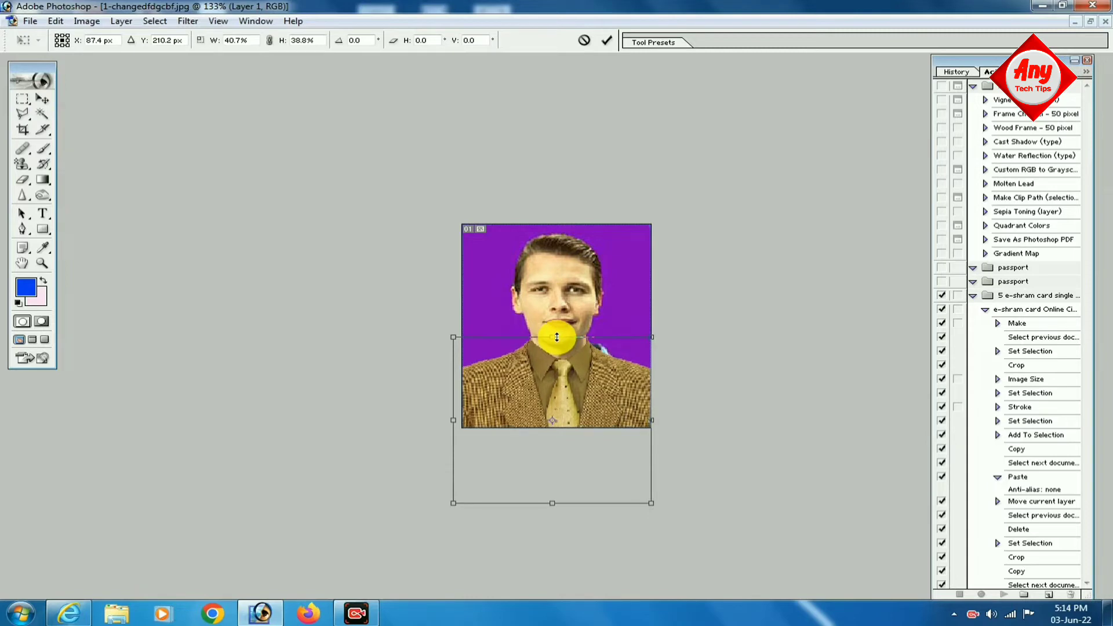
{"action": "left_click_drag", "start_coordinate": [651, 416], "coordinate": [650, 418]}
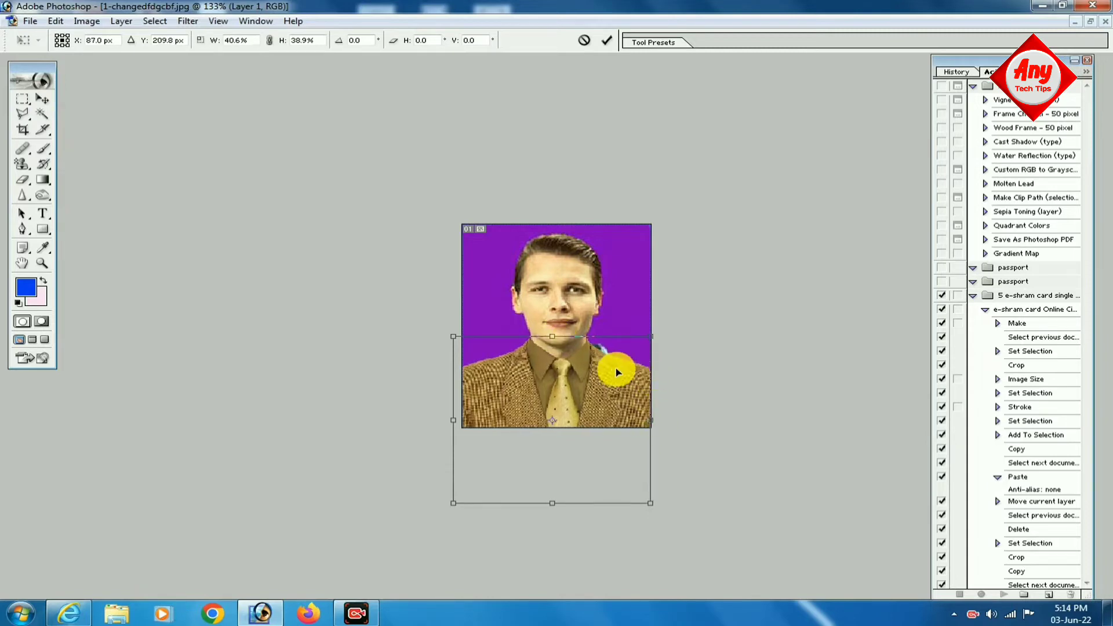
{"action": "left_click", "coordinate": [42, 99]}
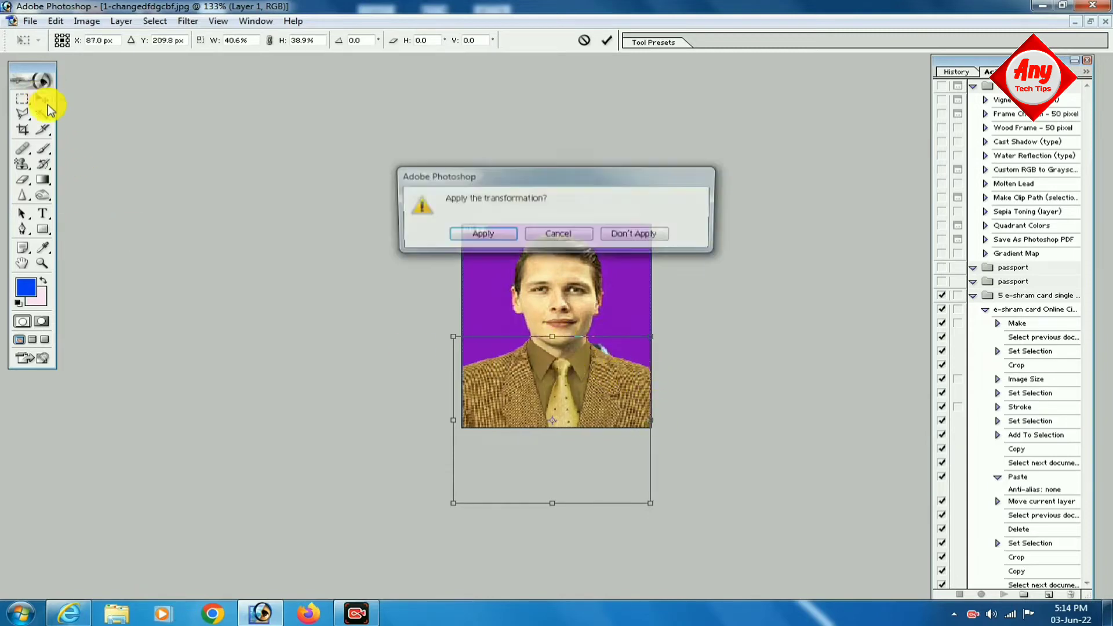
{"action": "left_click", "coordinate": [486, 233]}
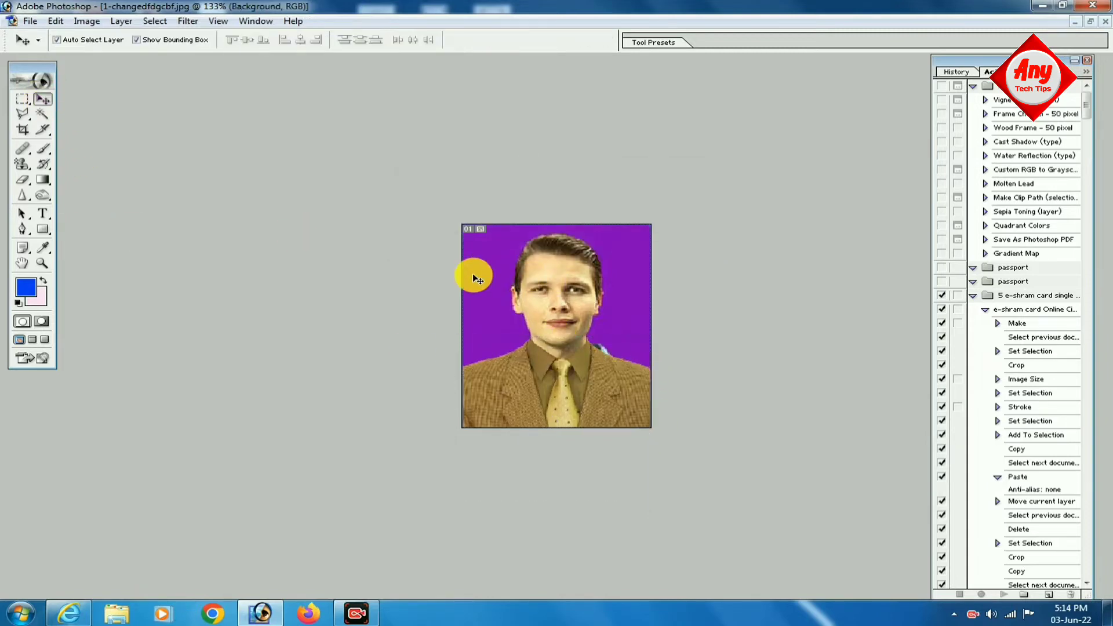
- Paint over the leftover shirt collar beside the neck on the Background layer with a 9-pixel brush, using purple sampled from the backdrop
{"action": "left_click", "coordinate": [43, 148]}
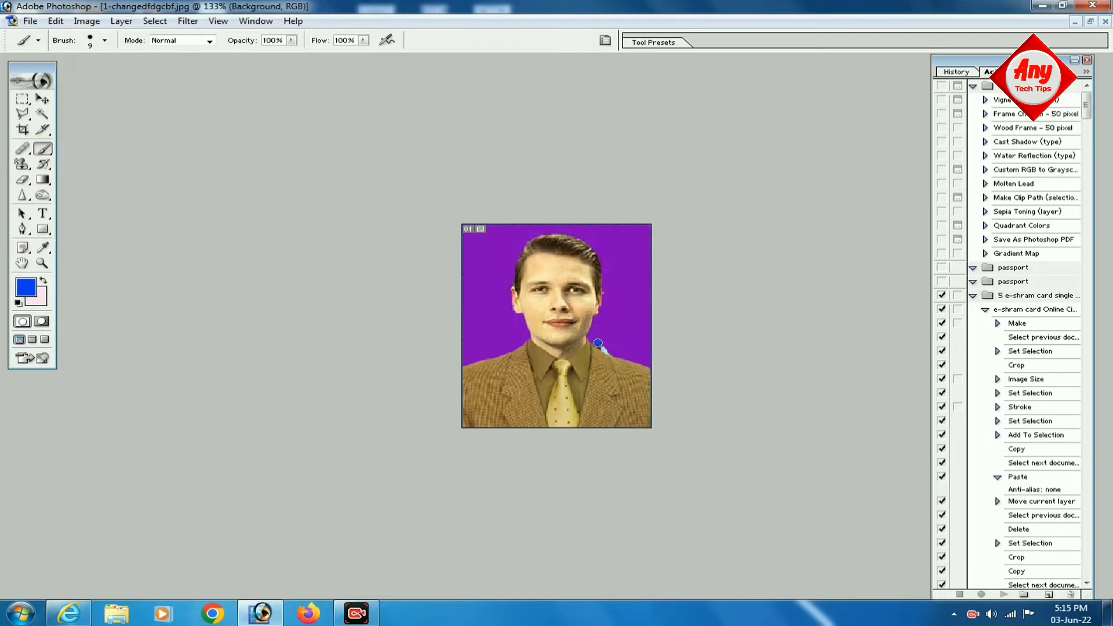
{"action": "left_click", "coordinate": [42, 247]}
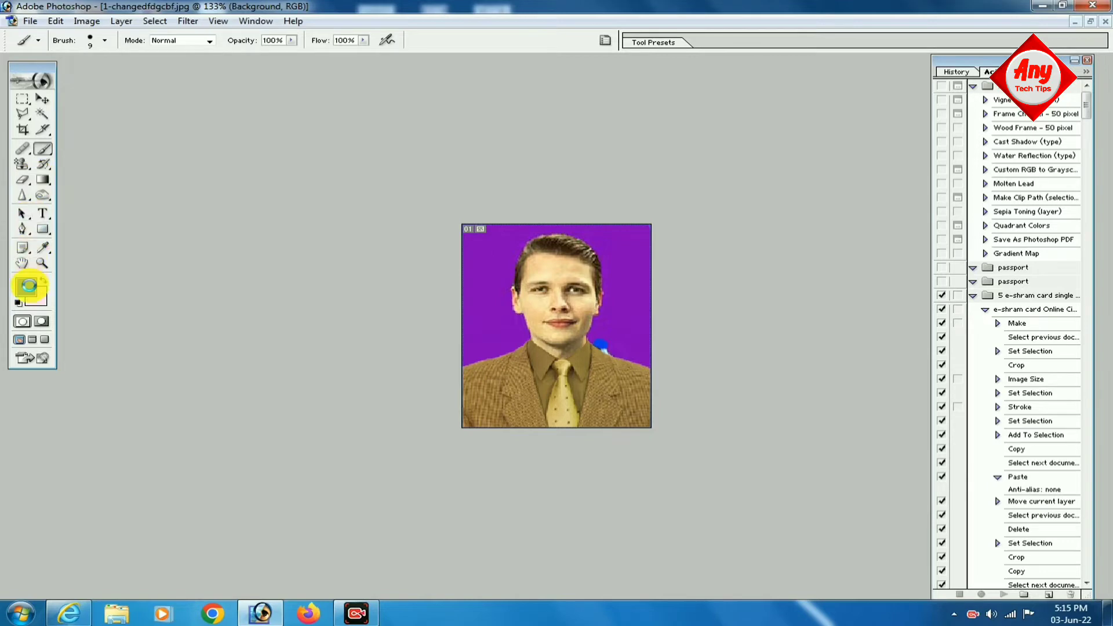
{"action": "left_click", "coordinate": [26, 286]}
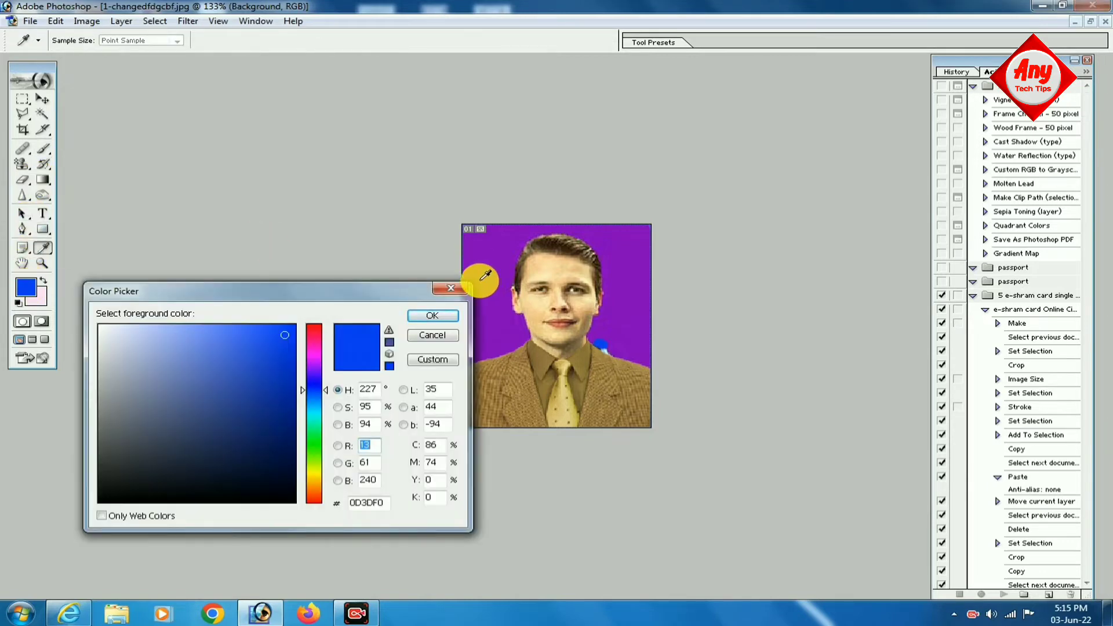
{"action": "left_click", "coordinate": [612, 326]}
{"action": "left_click", "coordinate": [432, 315]}
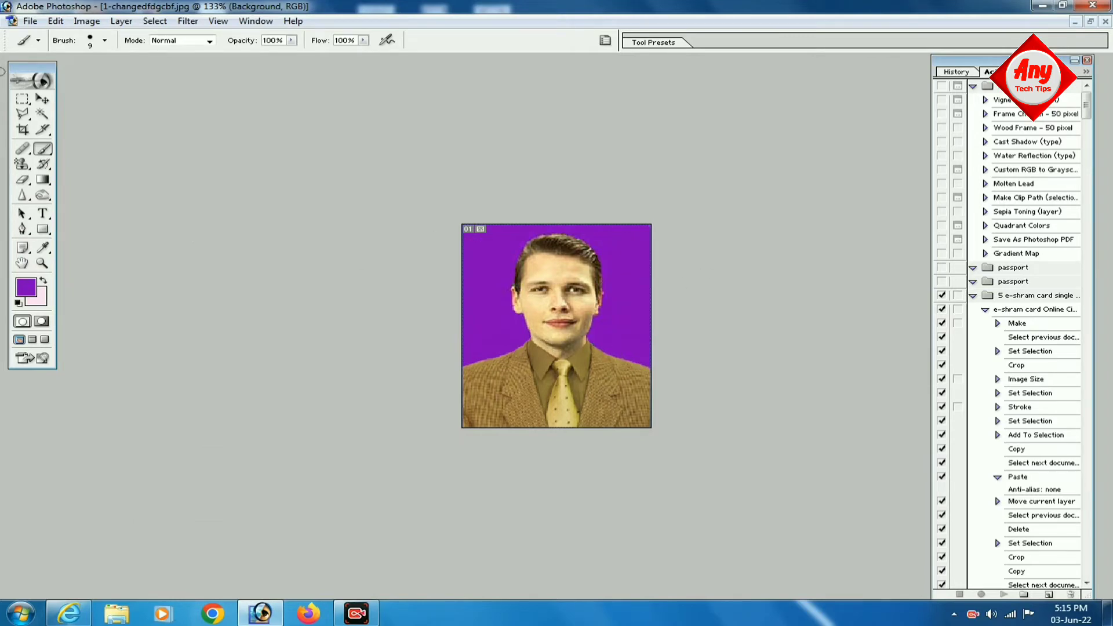
- Restore the suited portrait to a floating window, zoom it out to 100%, and place it beside the blue-shirt portrait
{"action": "left_click", "coordinate": [1095, 22]}
{"action": "left_click_drag", "start_coordinate": [498, 300], "coordinate": [561, 340]}
{"action": "left_click", "coordinate": [50, 263]}
{"action": "left_click", "coordinate": [435, 223], "text": "alt"}
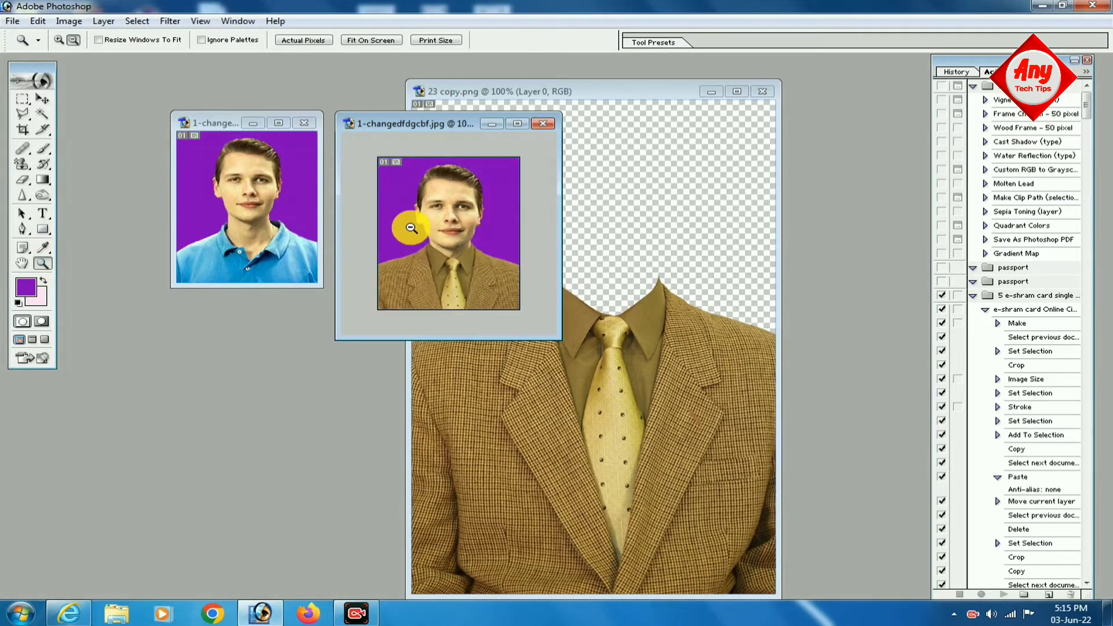
{"action": "left_click_drag", "start_coordinate": [418, 124], "coordinate": [398, 119]}
- Save the suited portrait as a JPEG copy in the Desktop's New folder at Medium quality 5 with the Baseline ("Standard") format
{"action": "left_click", "coordinate": [12, 20]}
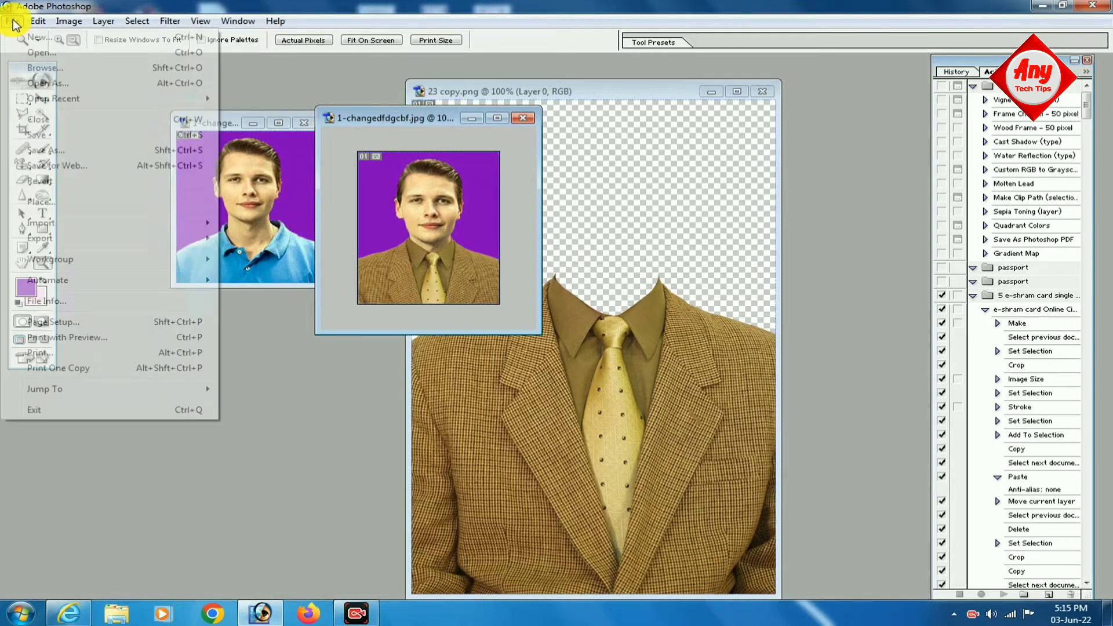
{"action": "left_click", "coordinate": [61, 135]}
{"action": "left_click", "coordinate": [381, 155]}
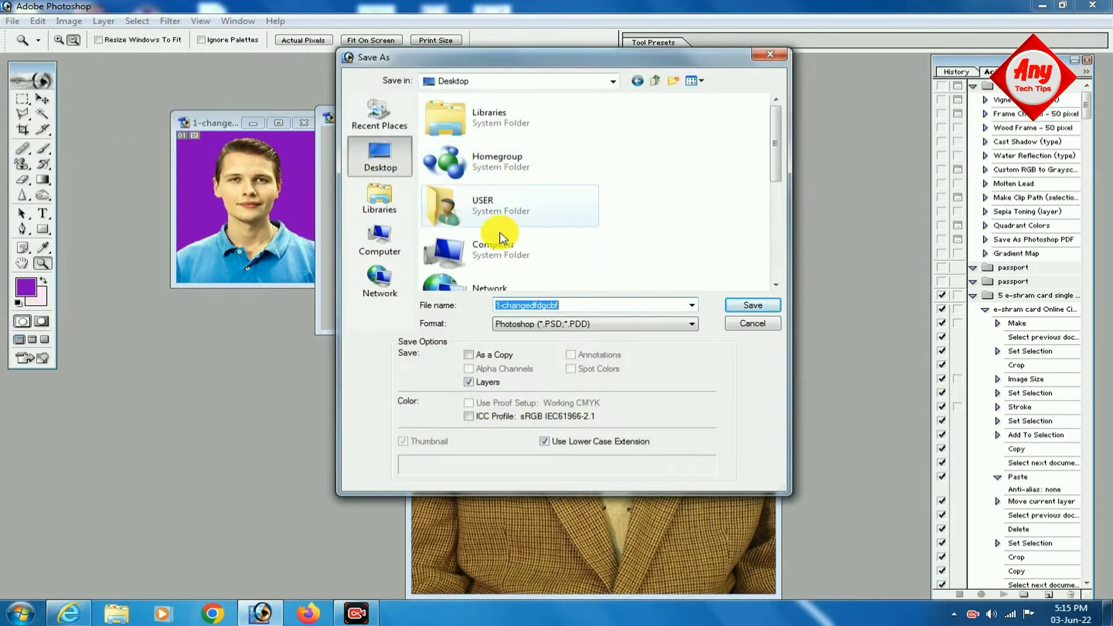
{"action": "left_click", "coordinate": [497, 243]}
{"action": "scroll", "coordinate": [498, 237], "scroll_direction": "down", "scroll_amount": 5}
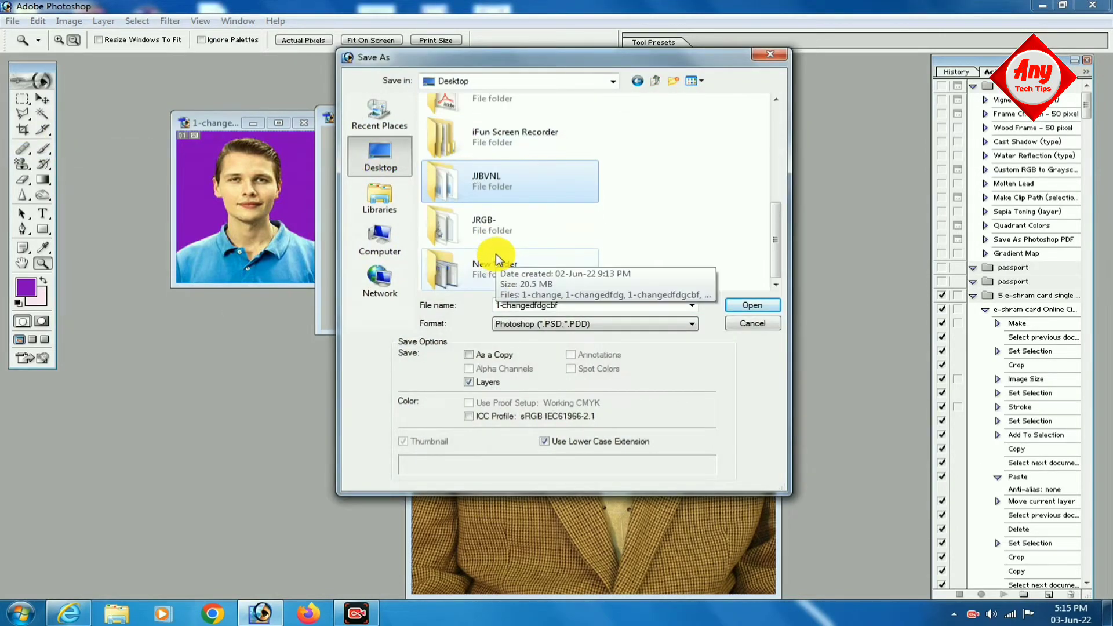
{"action": "double_click", "coordinate": [494, 253]}
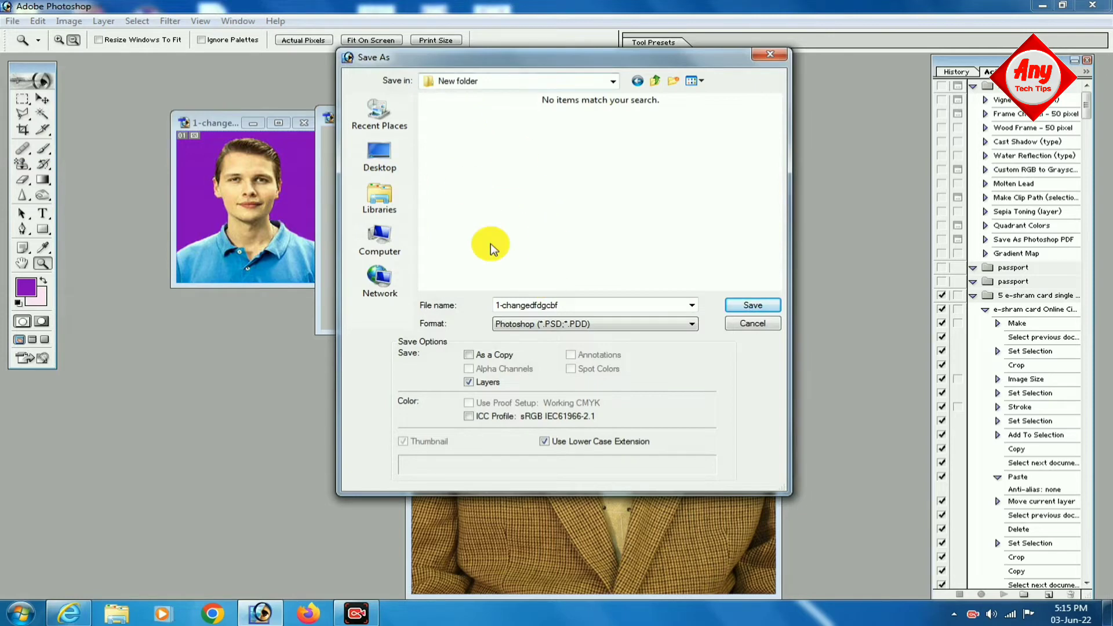
{"action": "left_click", "coordinate": [549, 322]}
{"action": "left_click", "coordinate": [572, 392]}
{"action": "left_click", "coordinate": [751, 306]}
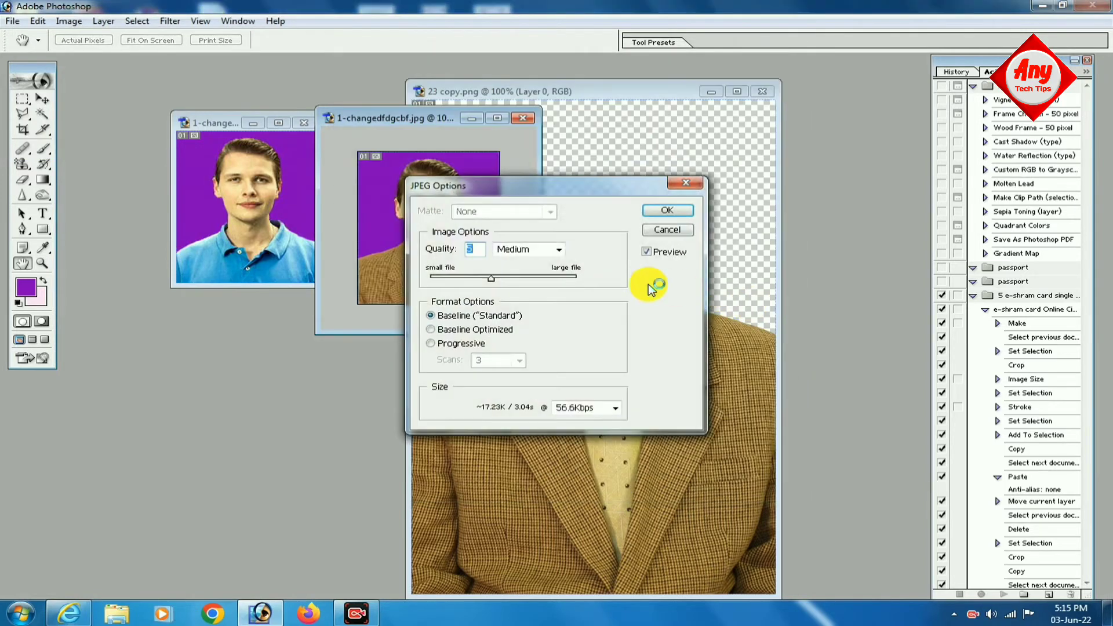
{"action": "left_click", "coordinate": [661, 212]}
- Open the 1-changedfdggfggs portrait from New folder and place its window over the suited portrait
{"action": "left_click_drag", "start_coordinate": [237, 127], "coordinate": [226, 159]}
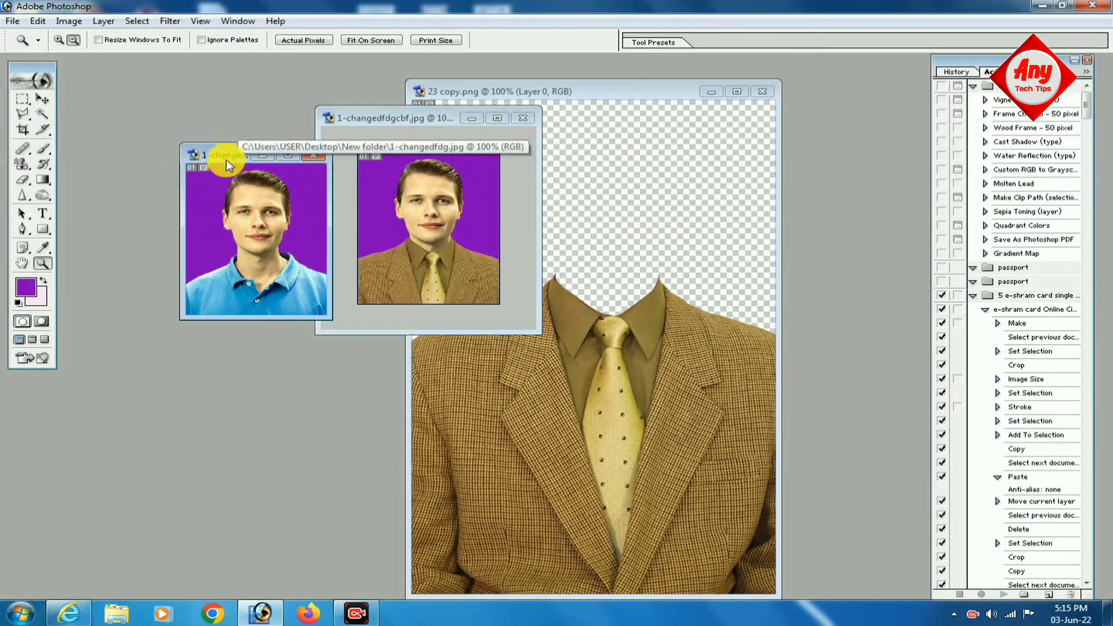
{"action": "left_click", "coordinate": [587, 197]}
{"action": "key", "text": "ctrl+o"}
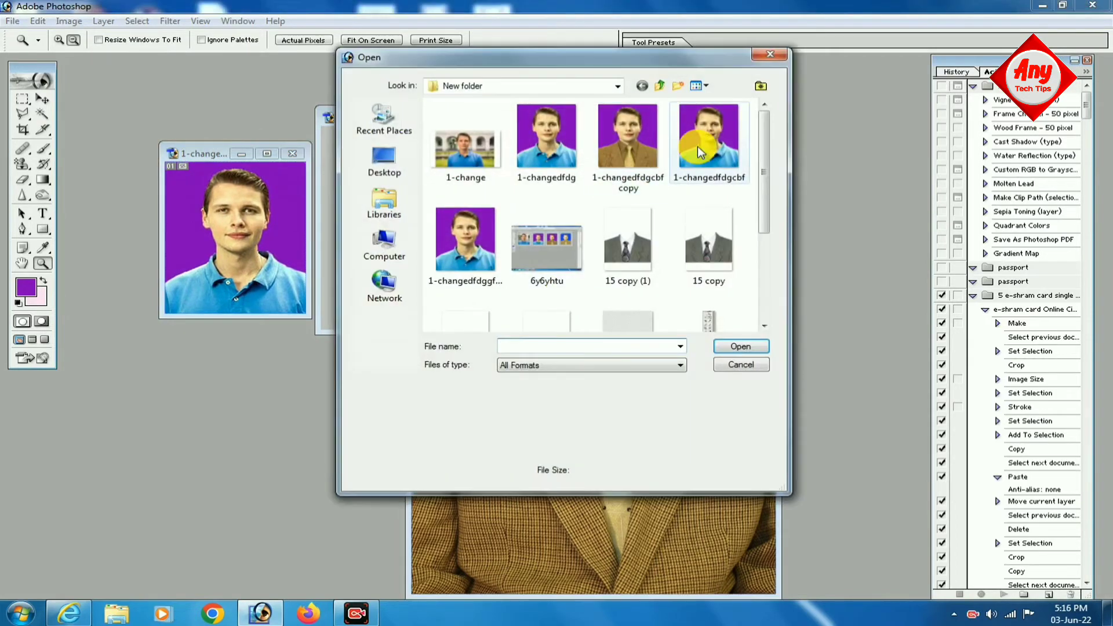
{"action": "double_click", "coordinate": [698, 146]}
{"action": "key", "text": "ctrl+o"}
{"action": "left_click", "coordinate": [472, 242]}
{"action": "double_click", "coordinate": [472, 242]}
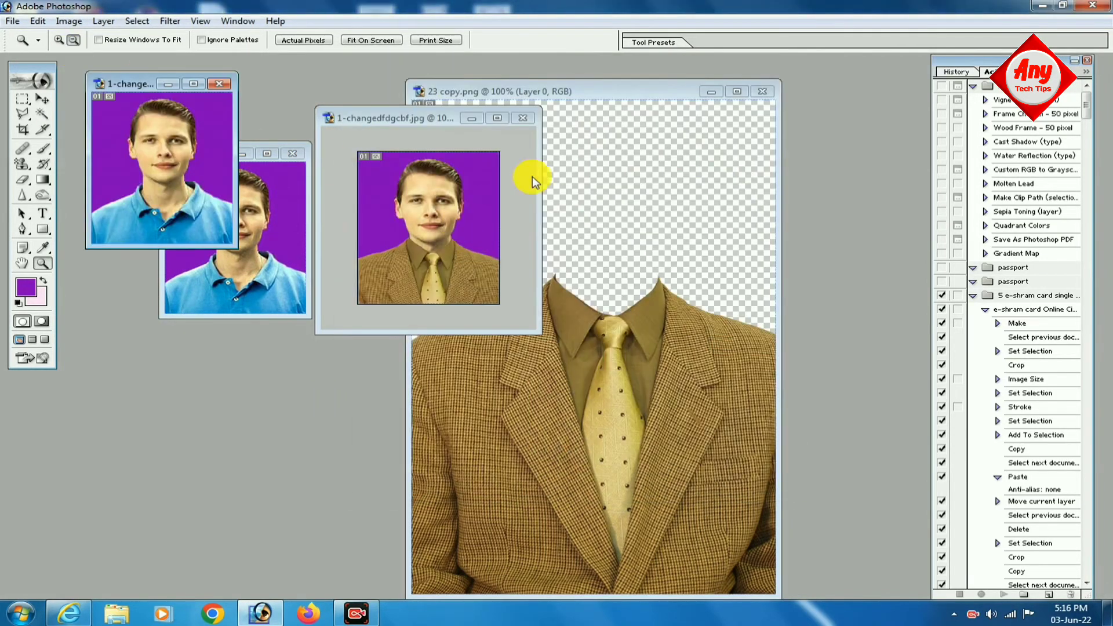
{"action": "left_click_drag", "start_coordinate": [145, 85], "coordinate": [391, 161]}
- Select the new portrait's purple background with the Magic Wand at tolerance 50 and set the foreground colour to bright blue
{"action": "left_click", "coordinate": [44, 116]}
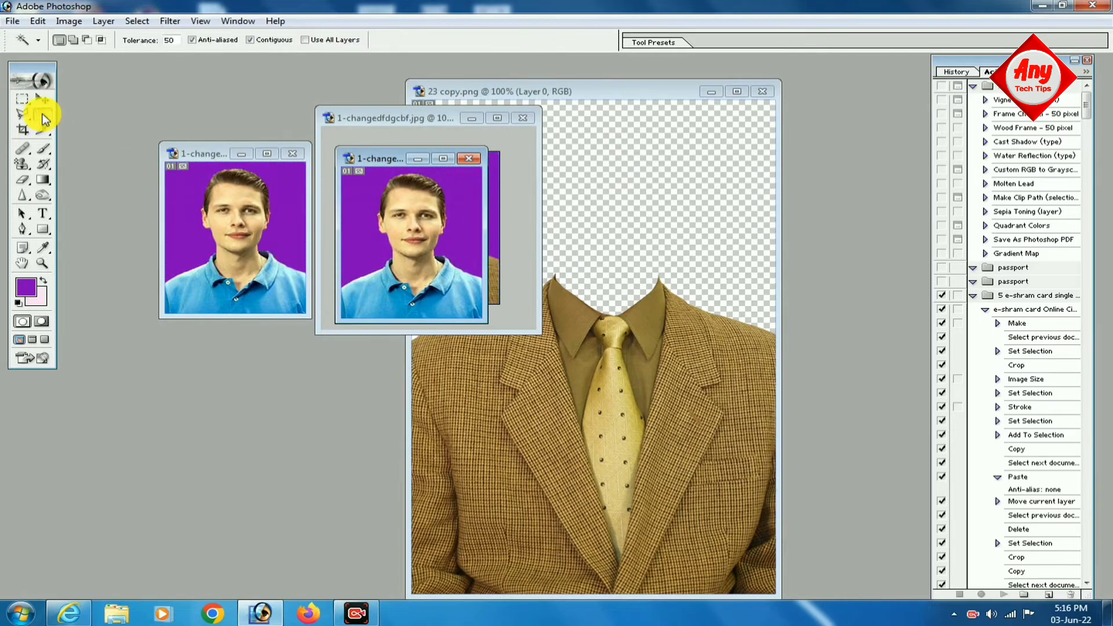
{"action": "left_click", "coordinate": [353, 221]}
{"action": "left_click", "coordinate": [26, 286]}
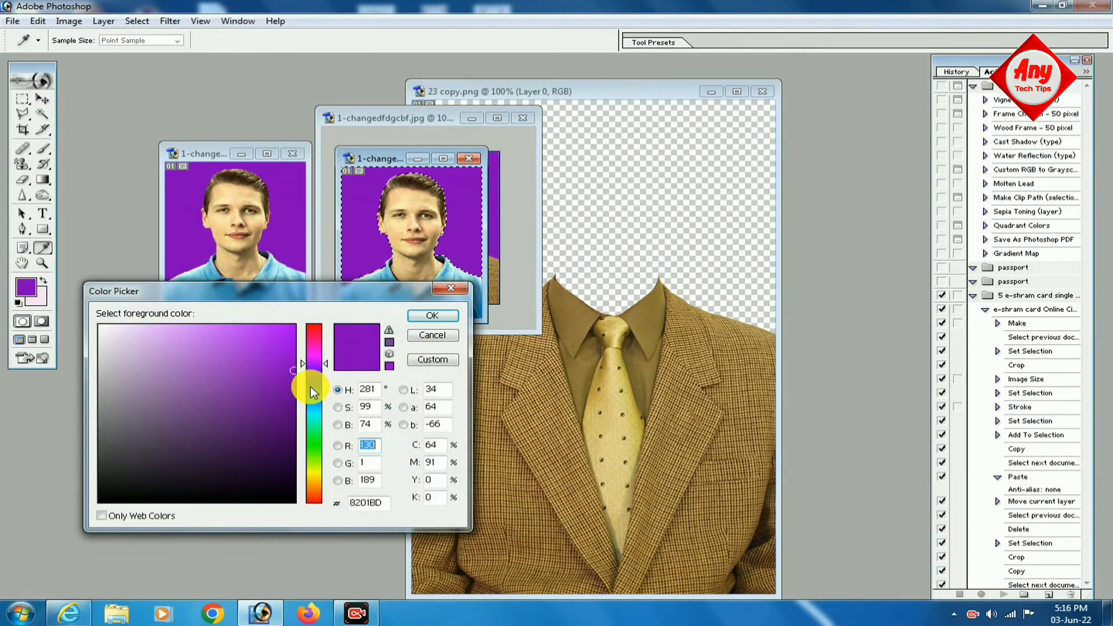
{"action": "left_click", "coordinate": [310, 386]}
{"action": "left_click", "coordinate": [282, 327]}
{"action": "left_click", "coordinate": [432, 316]}
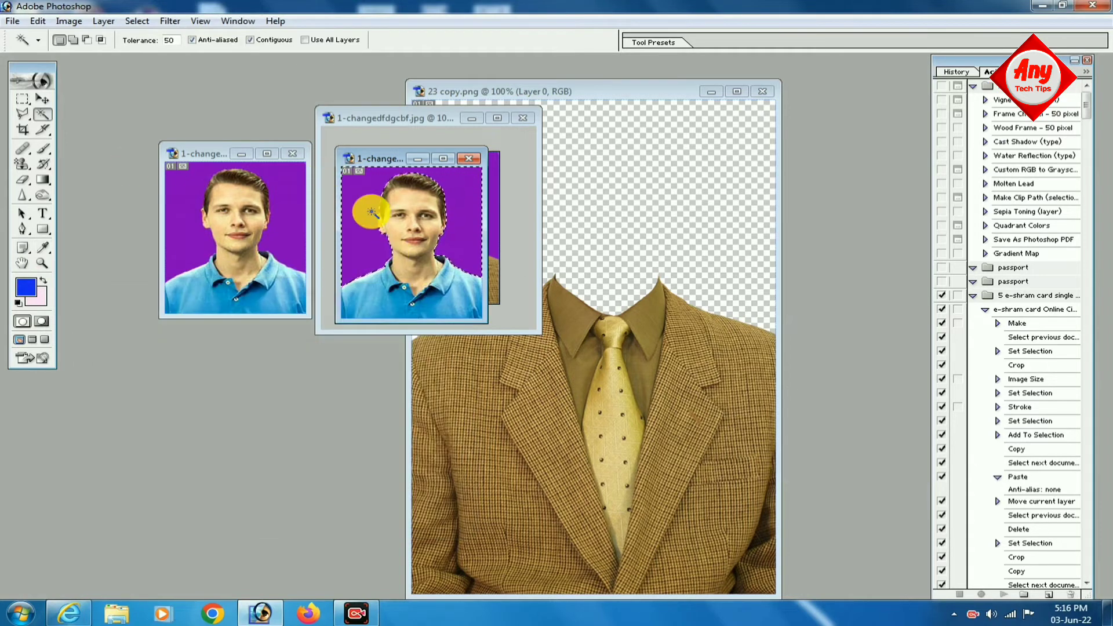
- Paint the selected background blue with a 60-pixel brush at 100% opacity, maximize the portrait's window, and deselect
{"action": "left_click", "coordinate": [43, 149]}
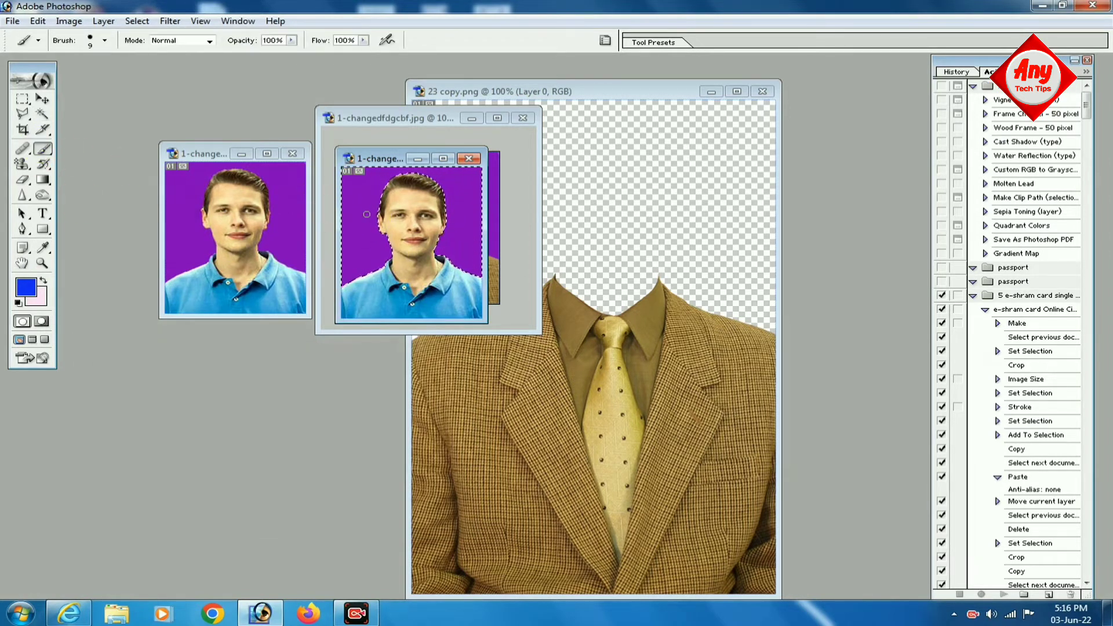
{"action": "key", "text": "bracketright"}
{"action": "key", "text": "bracketright"}
{"action": "key", "text": "bracketright"}
{"action": "key", "text": "bracketright"}
{"action": "key", "text": "bracketright"}
{"action": "key", "text": "bracketright"}
{"action": "mouse_move", "coordinate": [362, 267]}
{"action": "left_mouse_down"}
{"action": "mouse_move", "coordinate": [365, 191]}
{"action": "mouse_move", "coordinate": [363, 279]}
{"action": "left_mouse_up"}
{"action": "left_click_drag", "start_coordinate": [461, 175], "coordinate": [462, 236]}
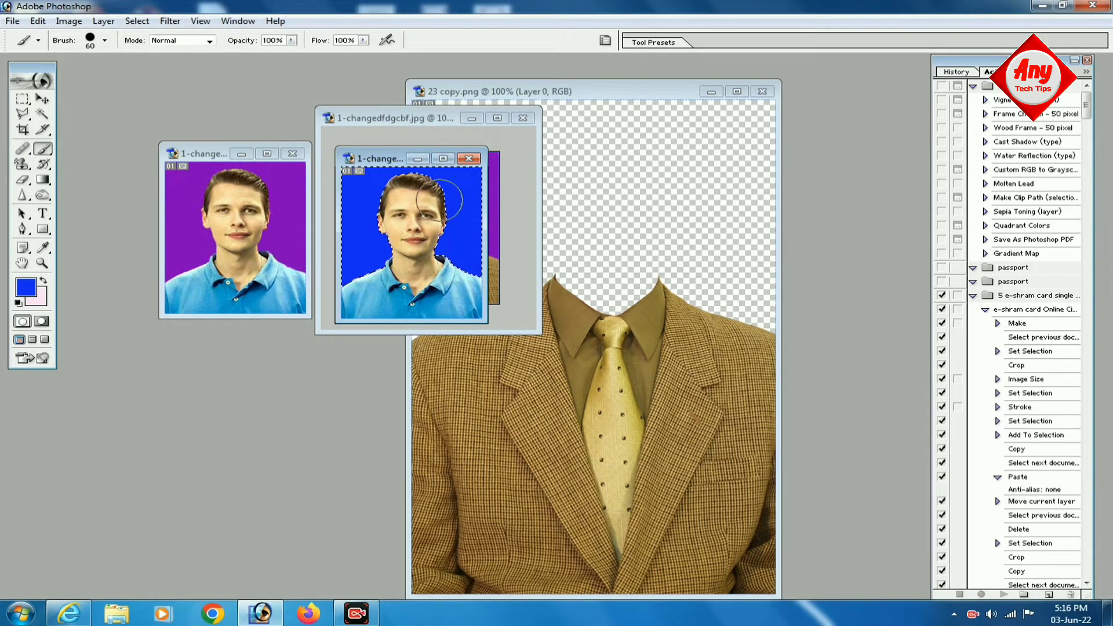
{"action": "left_click", "coordinate": [443, 158]}
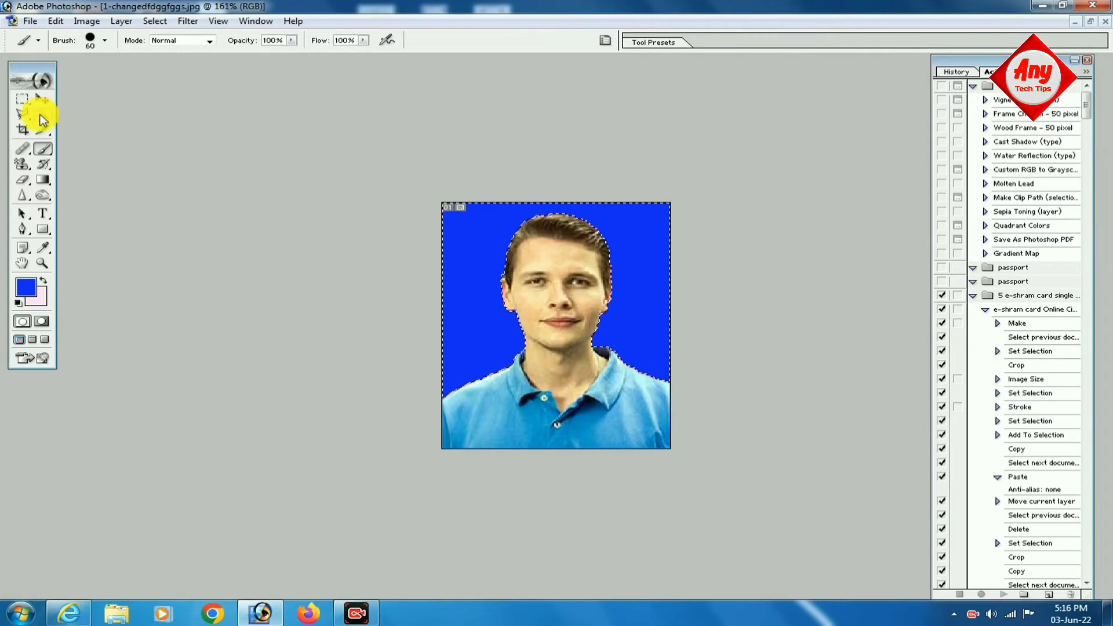
{"action": "left_click", "coordinate": [43, 116]}
{"action": "key", "text": "ctrl+d"}
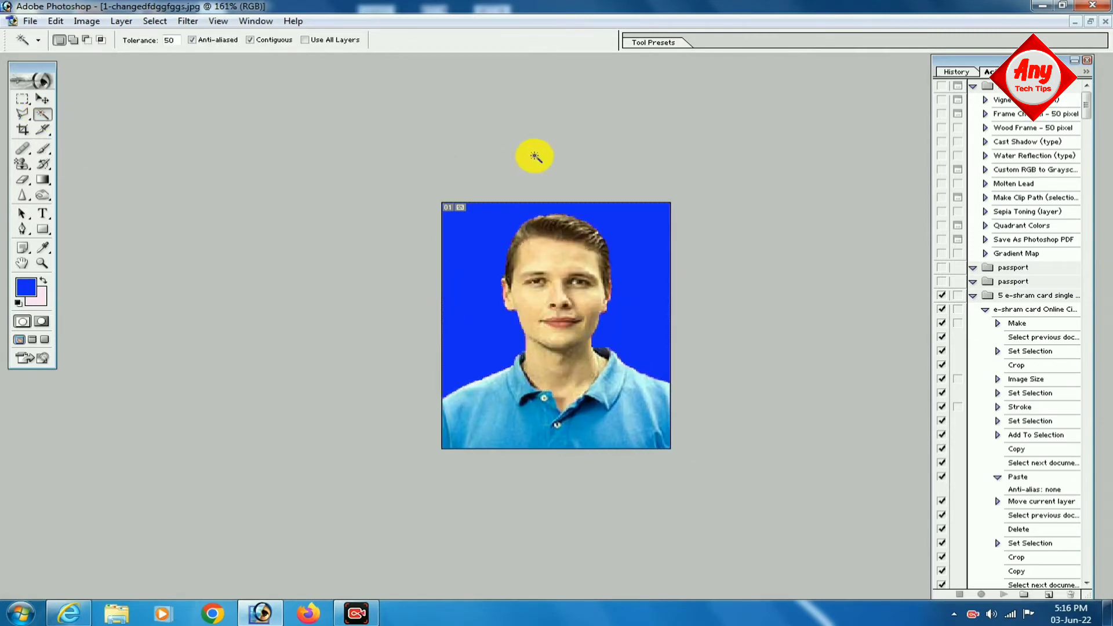
- Copy the brown suit from 23 copy.png into the blue-background portrait with the Move tool and maximize the portrait's window
{"action": "left_click", "coordinate": [1092, 29]}
{"action": "left_click", "coordinate": [42, 99]}
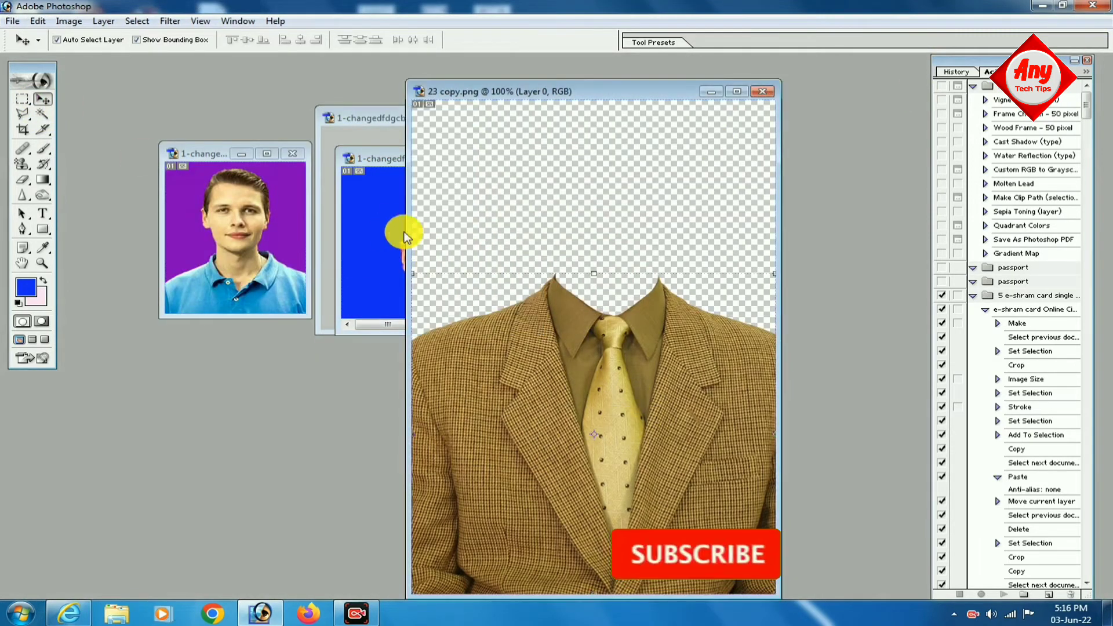
{"action": "left_click_drag", "start_coordinate": [509, 355], "coordinate": [417, 269]}
{"action": "left_click", "coordinate": [460, 157]}
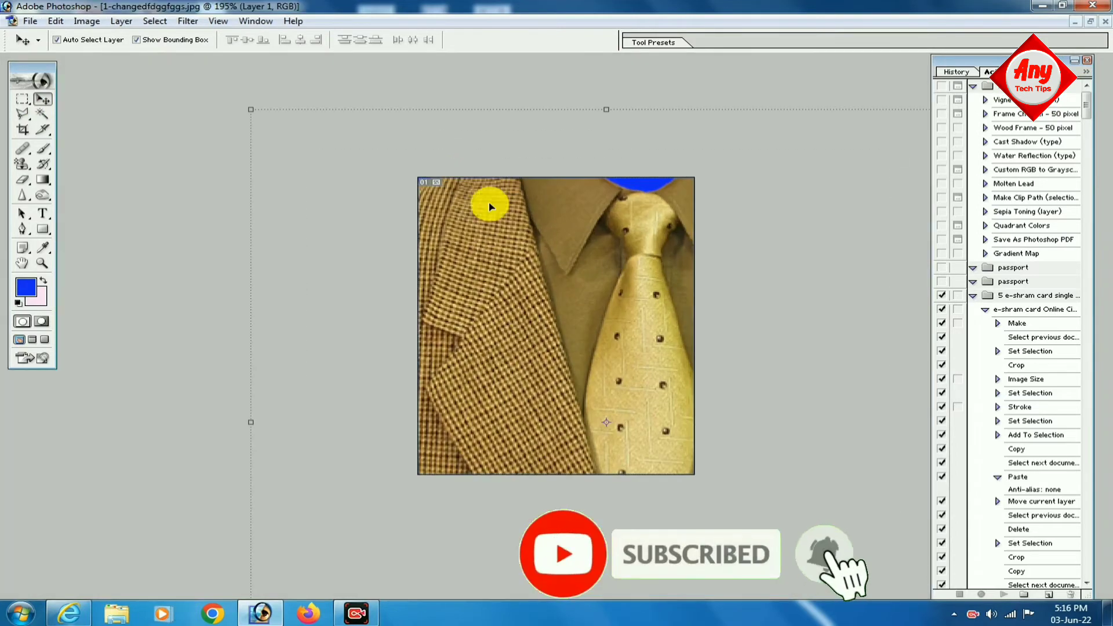
- Scale the suit to about 38.7% width and 31.6% height and position it over the man's neck and shoulders
{"action": "left_click_drag", "start_coordinate": [250, 109], "coordinate": [680, 524]}
{"action": "left_click_drag", "start_coordinate": [801, 536], "coordinate": [579, 377]}
{"action": "left_click_drag", "start_coordinate": [690, 516], "coordinate": [603, 470]}
{"action": "left_click_drag", "start_coordinate": [516, 433], "coordinate": [603, 515]}
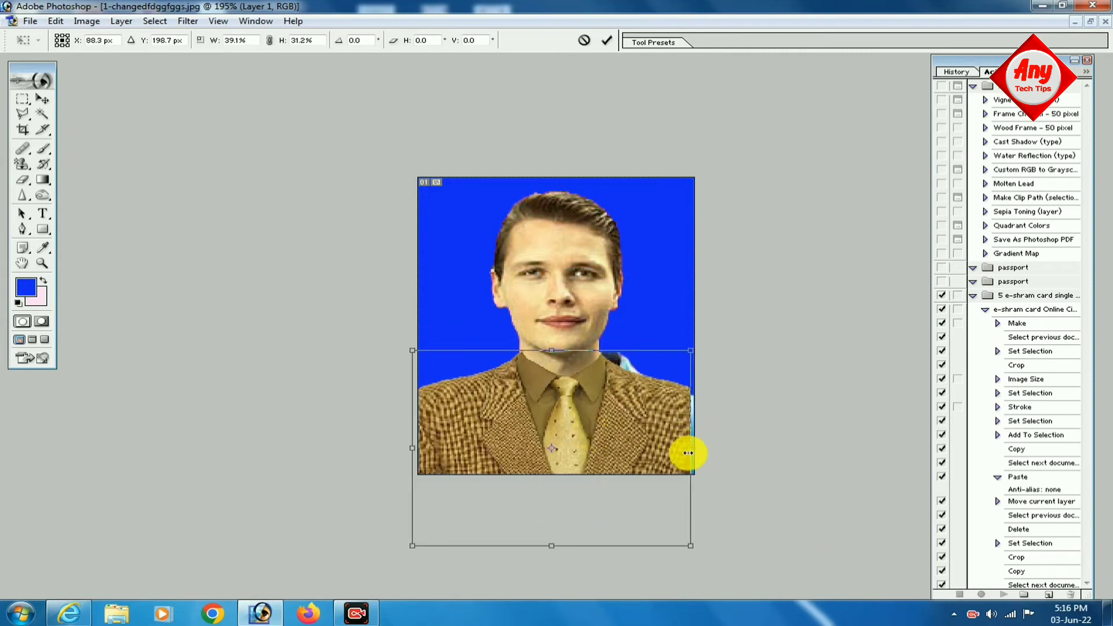
{"action": "left_click_drag", "start_coordinate": [691, 448], "coordinate": [697, 449]}
{"action": "left_click_drag", "start_coordinate": [697, 352], "coordinate": [688, 349]}
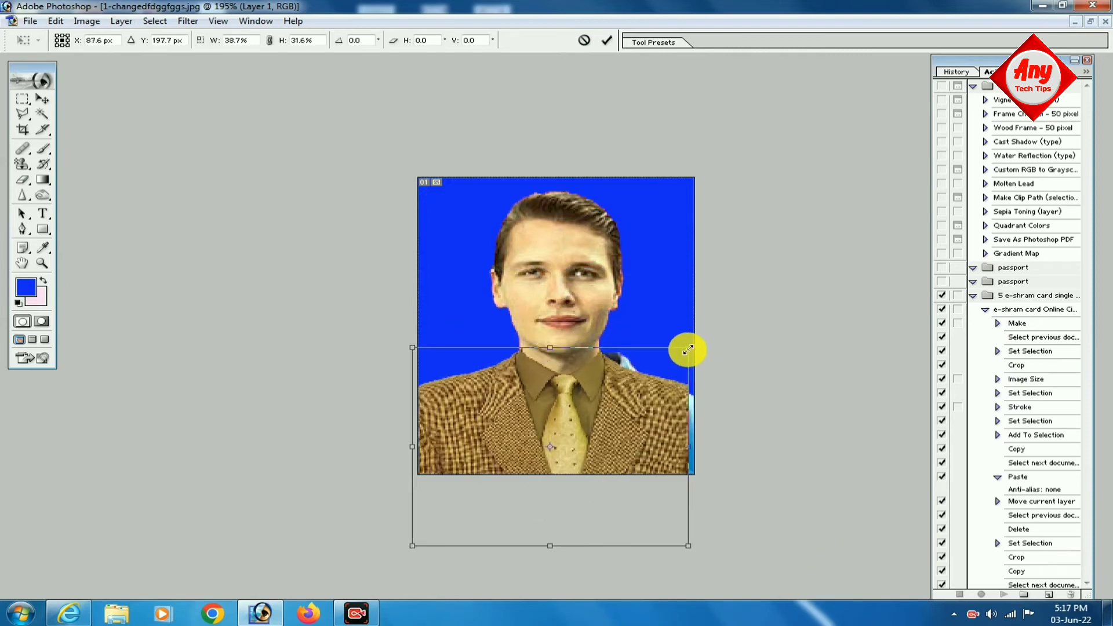
{"action": "mouse_move", "coordinate": [606, 446]}
{"action": "left_mouse_down"}
{"action": "mouse_move", "coordinate": [611, 455]}
{"action": "mouse_move", "coordinate": [608, 447]}
{"action": "left_mouse_up"}
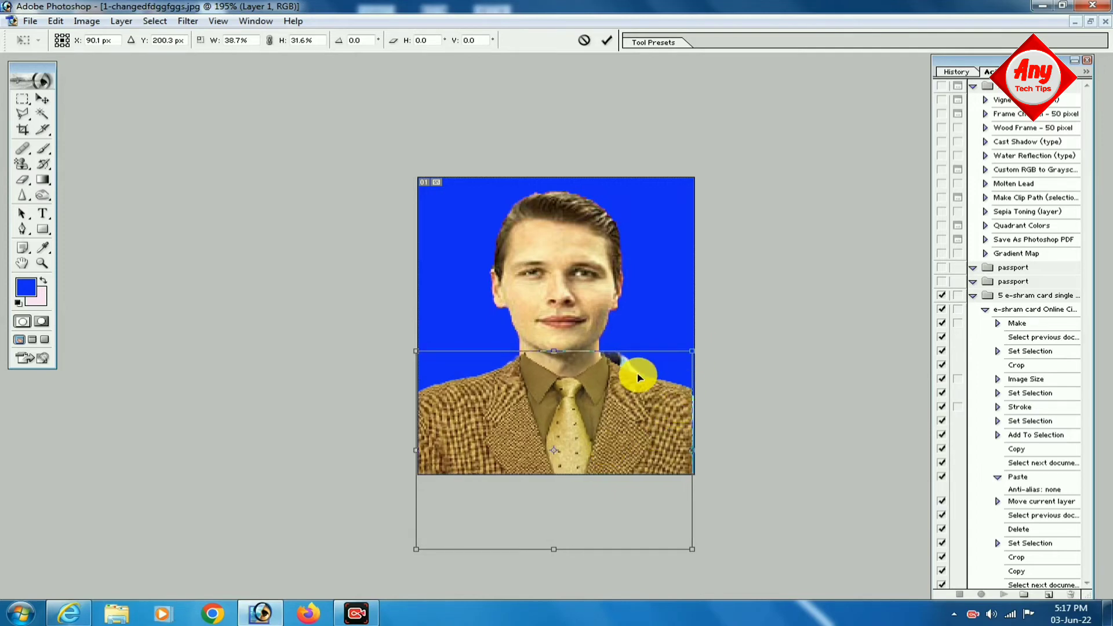
{"action": "left_click_drag", "start_coordinate": [638, 378], "coordinate": [638, 378]}
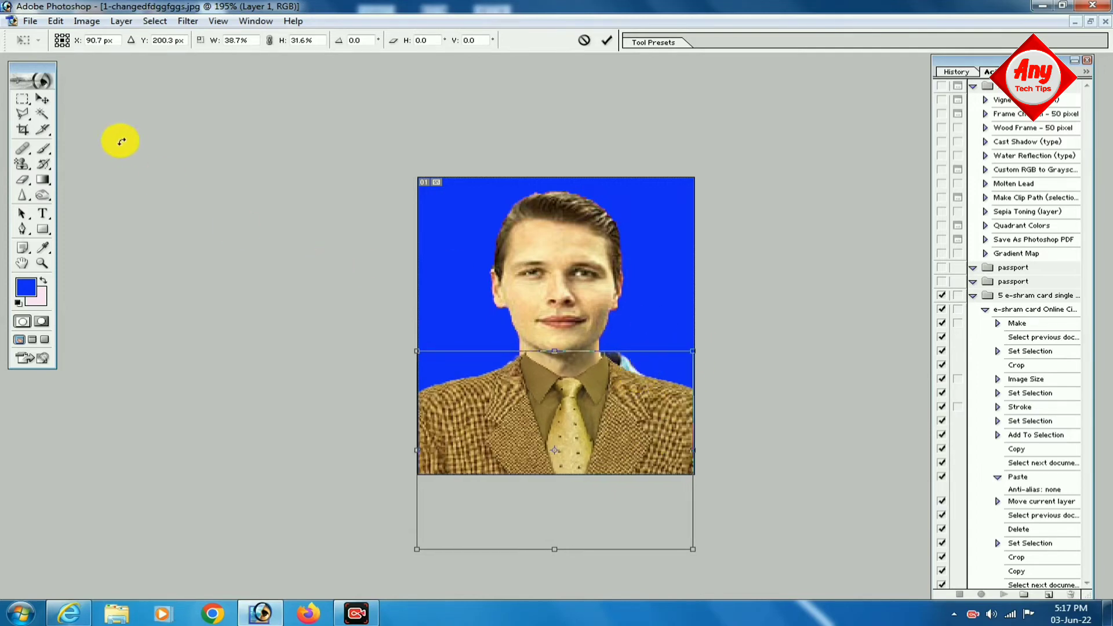
- Stretch the suit to about 41.6% width and 31.3% height so it spans both shoulders, and apply the transformation
{"action": "mouse_move", "coordinate": [541, 351]}
{"action": "left_mouse_down"}
{"action": "mouse_move", "coordinate": [535, 343]}
{"action": "mouse_move", "coordinate": [517, 360]}
{"action": "mouse_move", "coordinate": [532, 354]}
{"action": "left_mouse_up"}
{"action": "left_click_drag", "start_coordinate": [587, 409], "coordinate": [581, 408]}
{"action": "left_click_drag", "start_coordinate": [696, 438], "coordinate": [578, 415]}
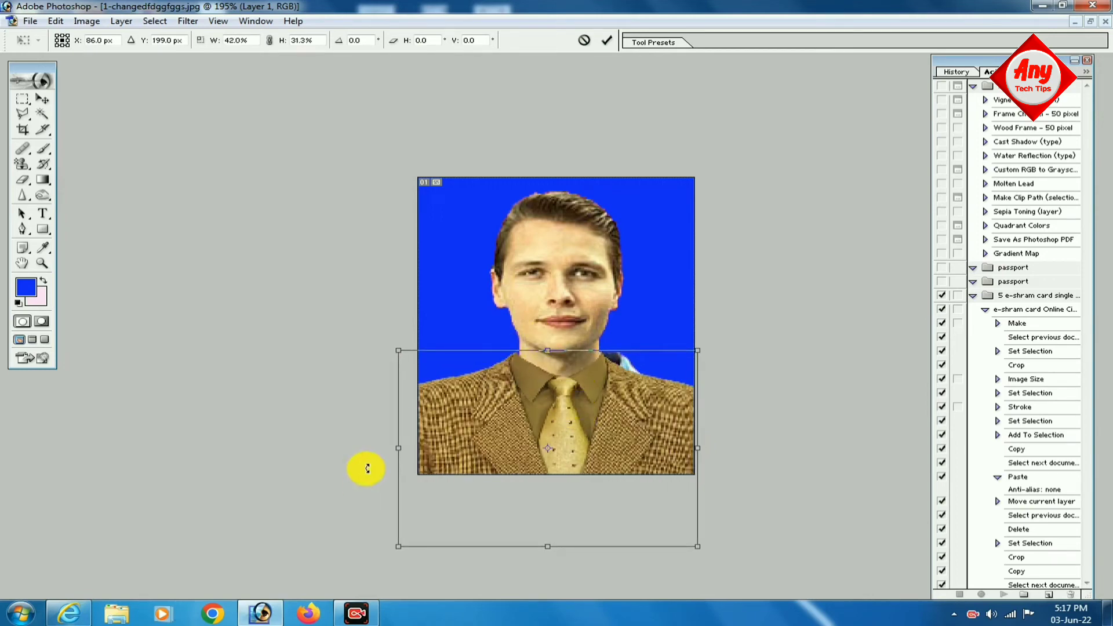
{"action": "left_click_drag", "start_coordinate": [400, 447], "coordinate": [401, 446]}
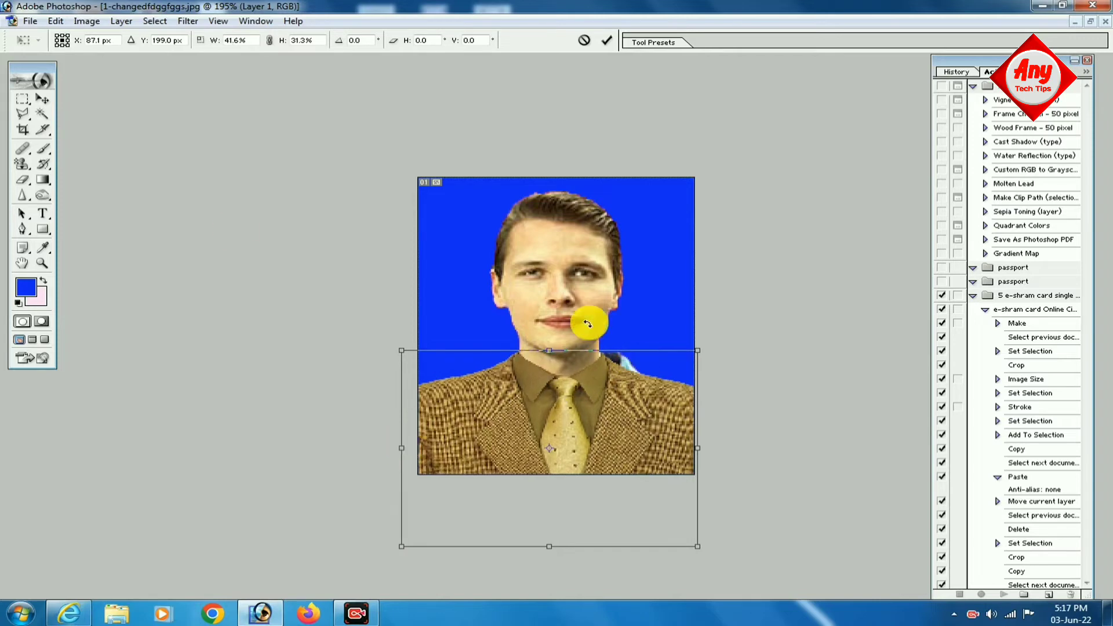
{"action": "left_click", "coordinate": [42, 99]}
- Paint out the leftover shirt collar beside the neck on the background layer with a 9-pixel blue brush and restore the portrait's window
{"action": "left_click", "coordinate": [479, 235]}
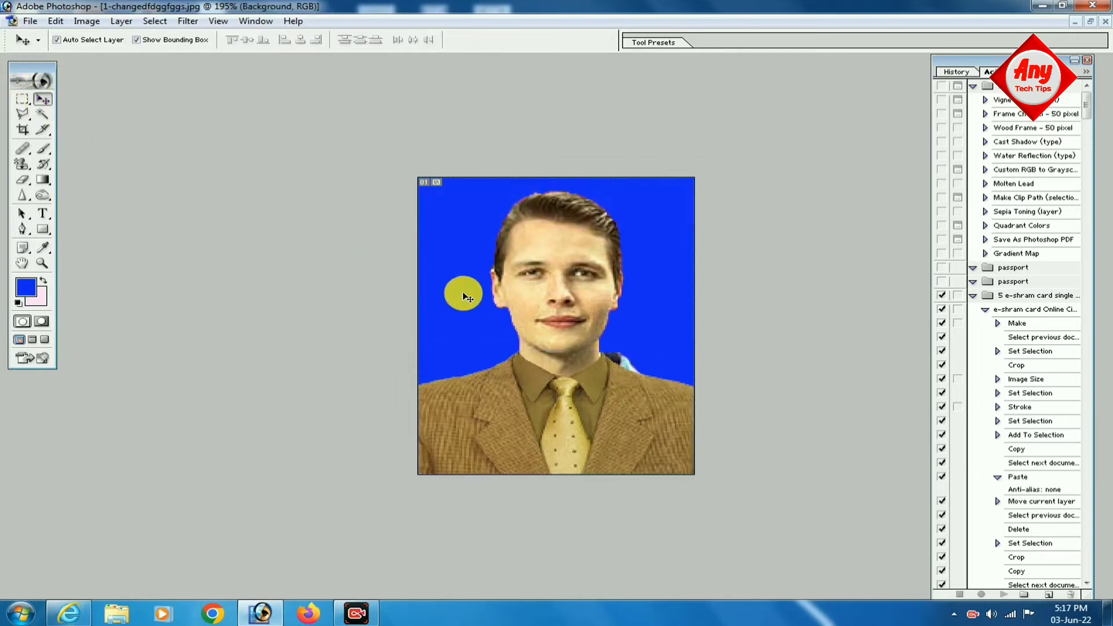
{"action": "left_click", "coordinate": [42, 149]}
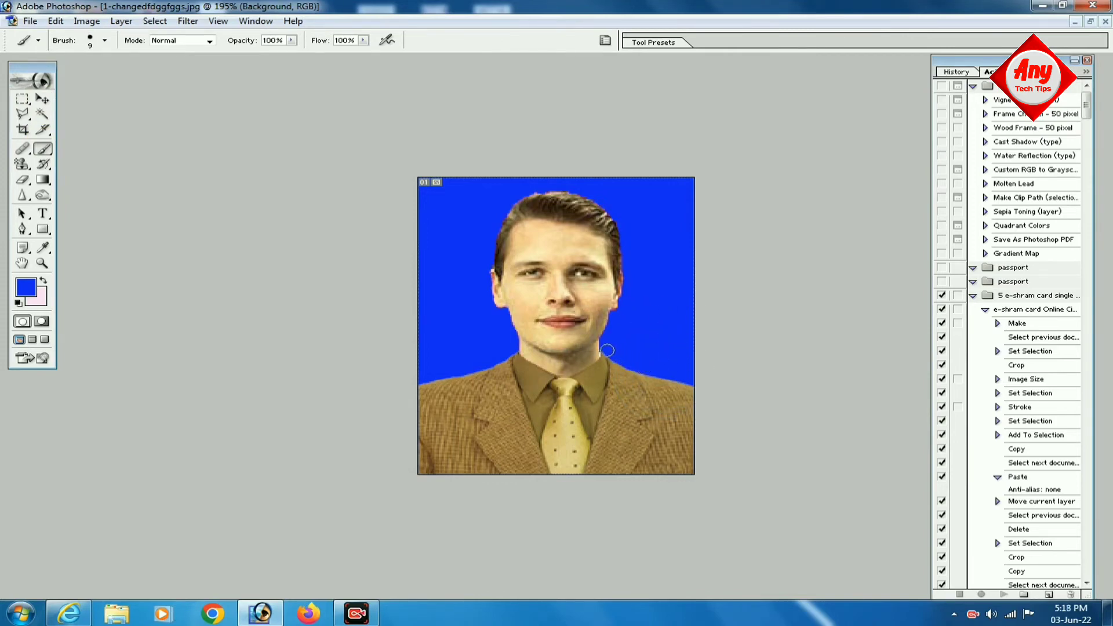
{"action": "left_click", "coordinate": [1090, 22]}
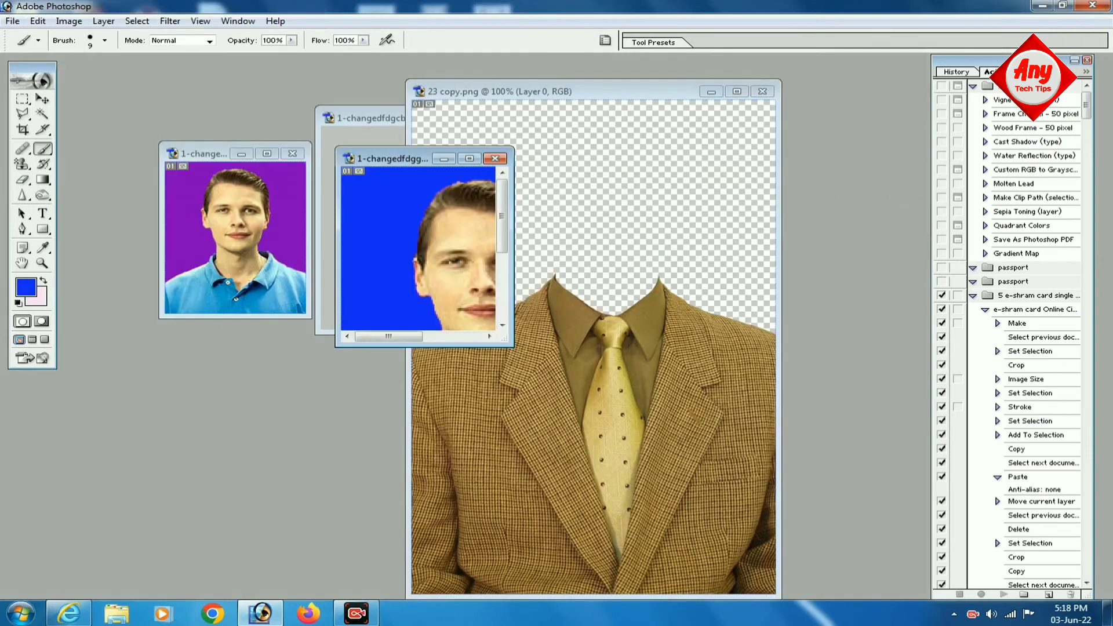
- Close 23 copy.png, zoom out the blue-background portrait, and arrange the three portrait windows side by side
{"action": "left_click", "coordinate": [762, 92]}
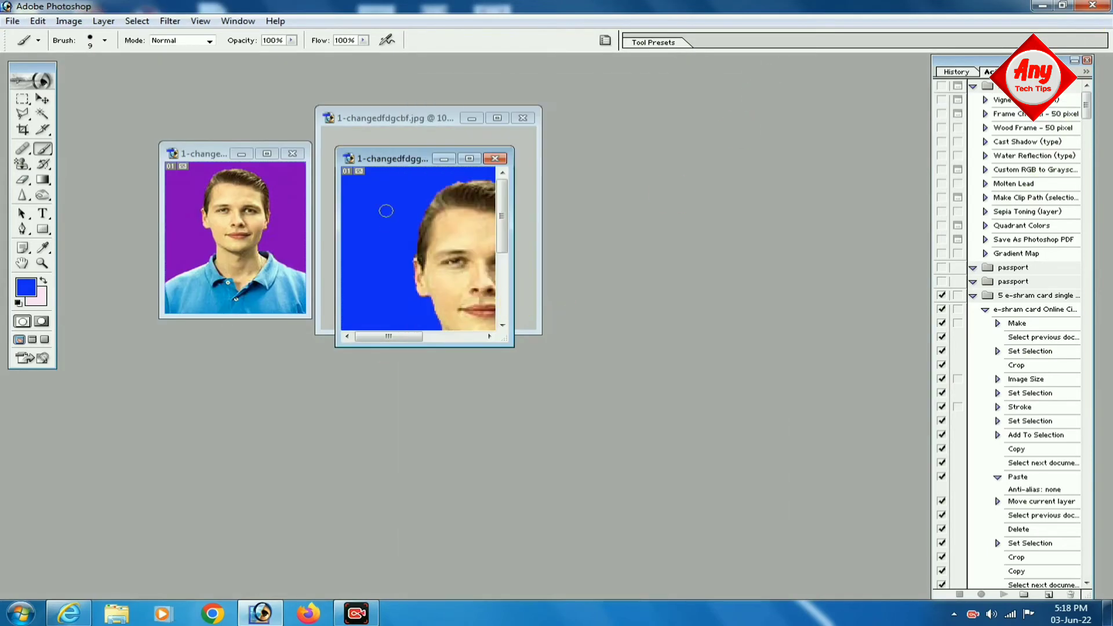
{"action": "left_click_drag", "start_coordinate": [504, 341], "coordinate": [618, 449]}
{"action": "left_click", "coordinate": [44, 264]}
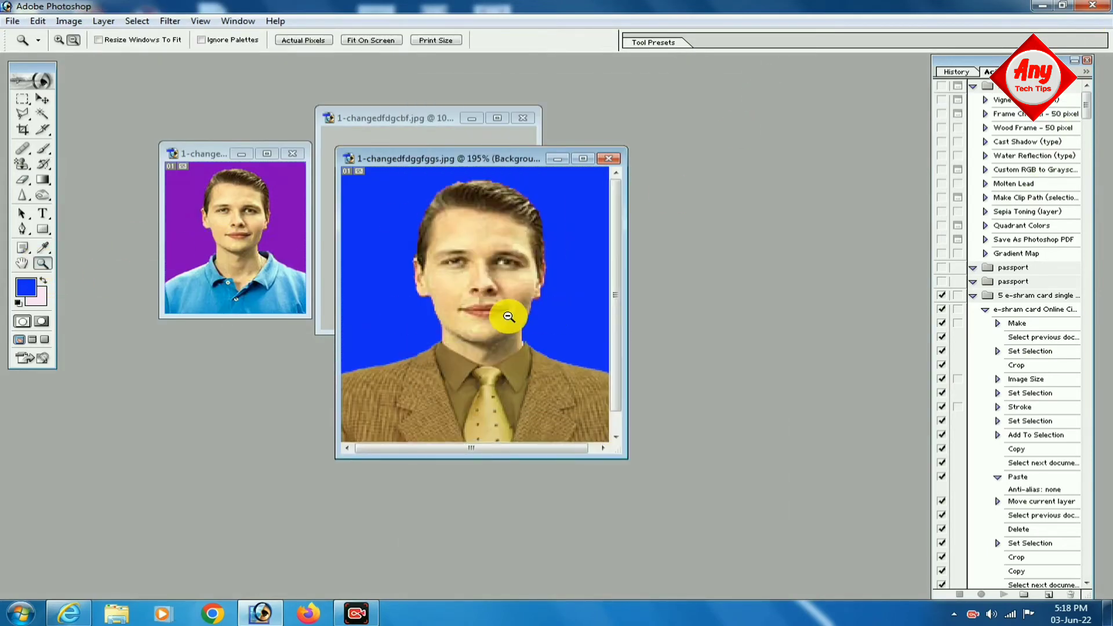
{"action": "left_click", "coordinate": [509, 316], "text": "alt"}
{"action": "left_click", "coordinate": [508, 316]}
{"action": "left_click_drag", "start_coordinate": [455, 160], "coordinate": [669, 117]}
{"action": "left_click_drag", "start_coordinate": [830, 402], "coordinate": [785, 338]}
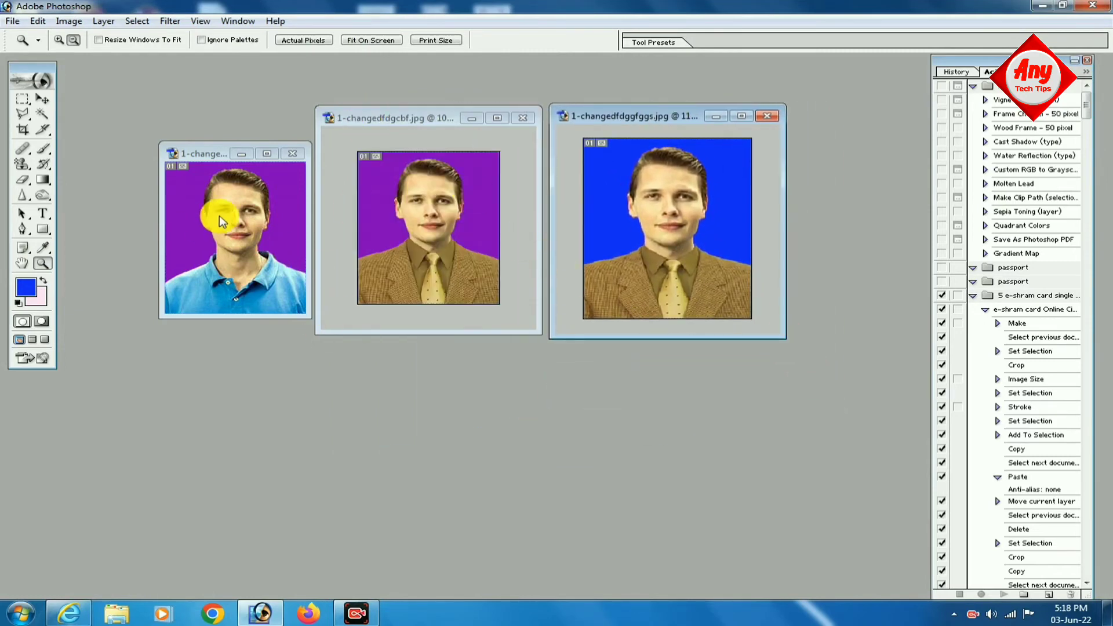
{"action": "left_click_drag", "start_coordinate": [205, 151], "coordinate": [177, 140]}
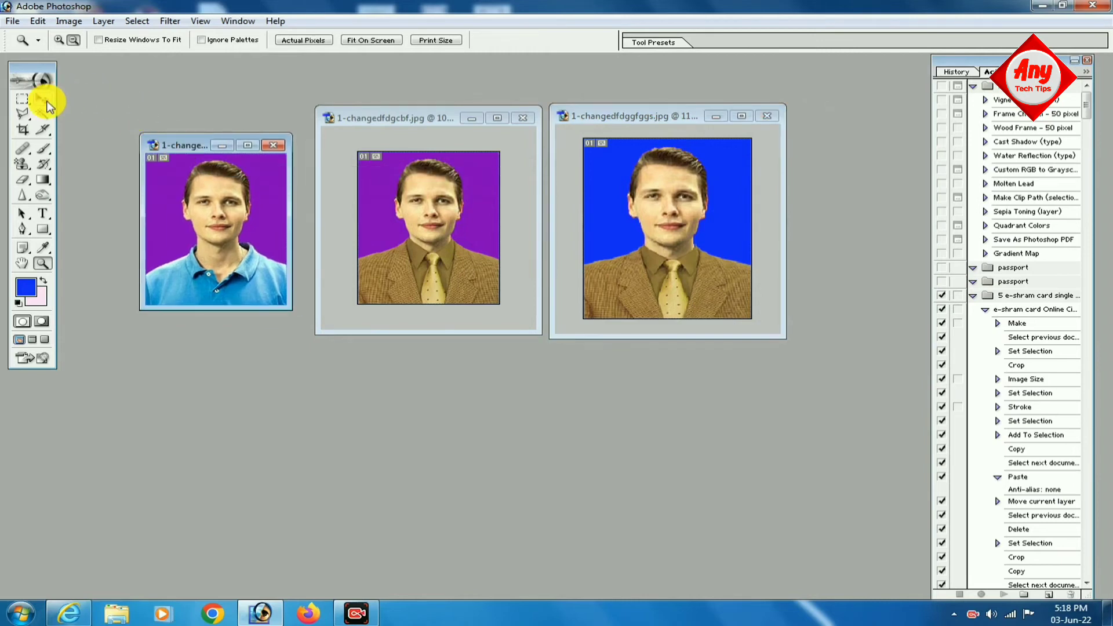
- Apply a Levels adjustment to the portrait with the blue polo shirt
{"action": "left_click", "coordinate": [69, 21]}
{"action": "mouse_move", "coordinate": [75, 55]}
{"action": "left_click", "coordinate": [208, 55]}
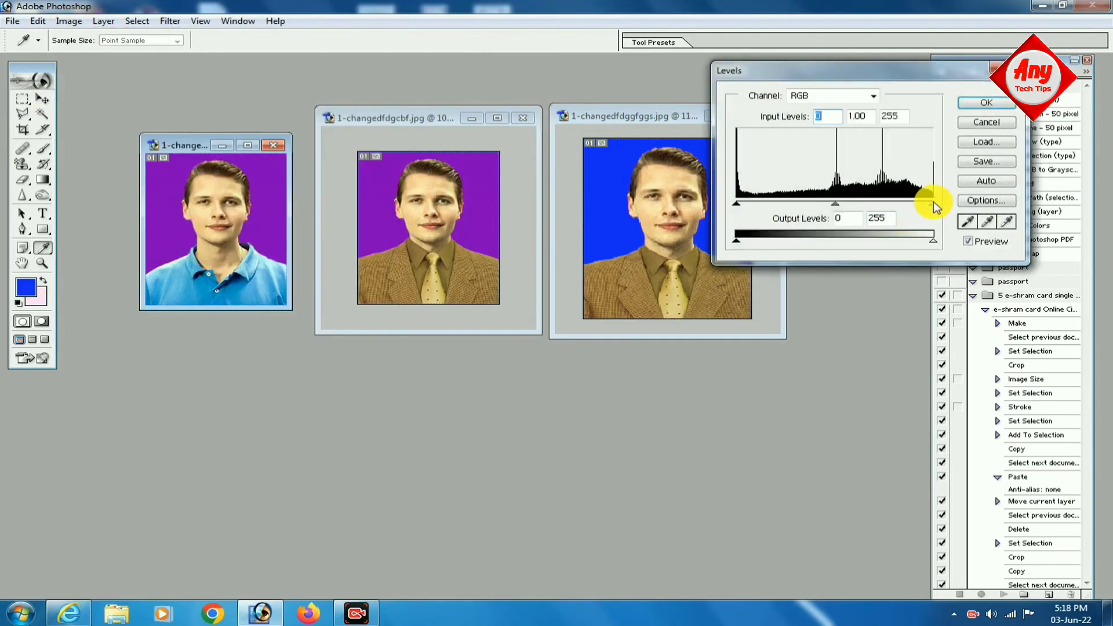
{"action": "left_click", "coordinate": [986, 104]}
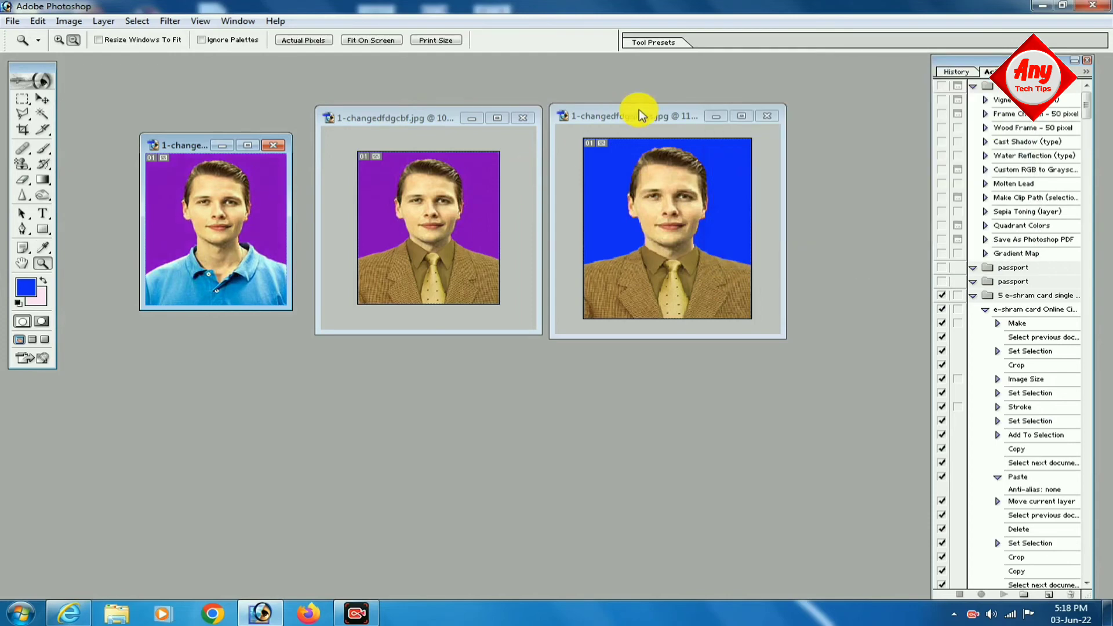
- Apply a colour adjustment to the suited portrait with the blue background
{"action": "left_click", "coordinate": [638, 109]}
{"action": "left_click", "coordinate": [69, 21]}
{"action": "mouse_move", "coordinate": [75, 55]}
{"action": "left_click", "coordinate": [278, 232]}
{"action": "left_click_drag", "start_coordinate": [861, 264], "coordinate": [874, 263]}
{"action": "left_click", "coordinate": [925, 132]}
{"action": "left_click", "coordinate": [869, 150]}
{"action": "left_click", "coordinate": [1006, 142]}
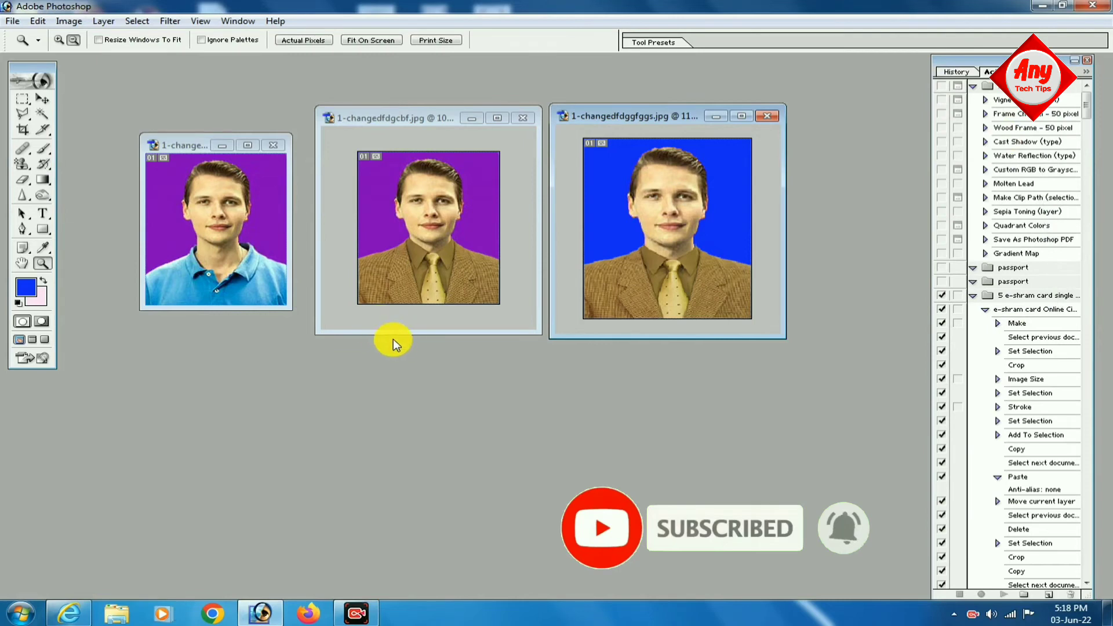
- Open the 1-change photo from New folder, place its window below the portraits, and zoom out the blue-background portrait
{"action": "key", "text": "ctrl+o"}
{"action": "double_click", "coordinate": [460, 157]}
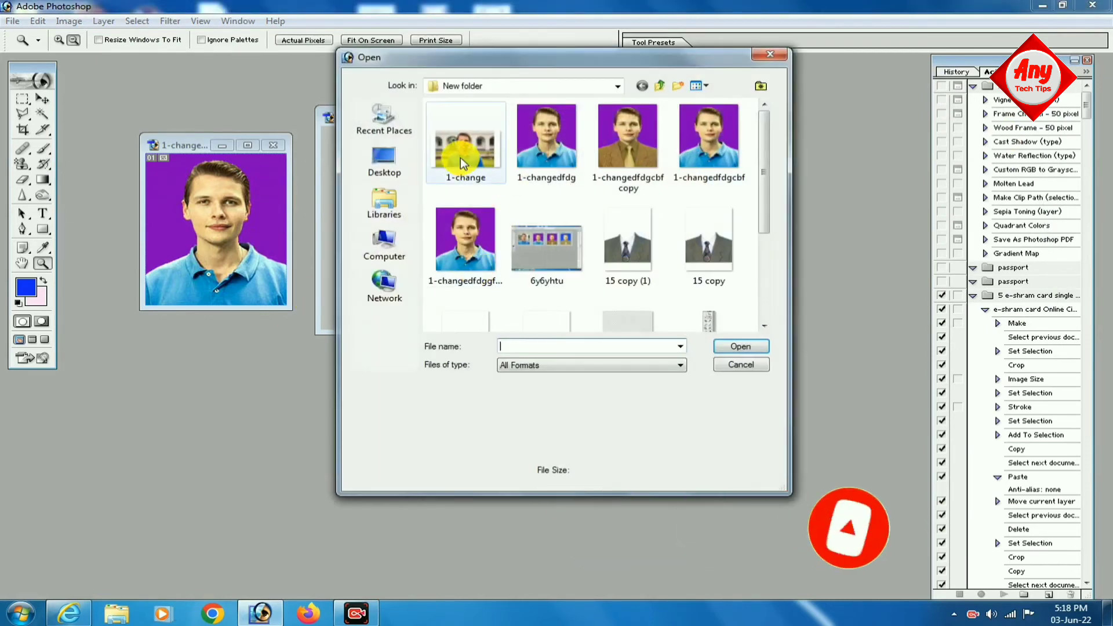
{"action": "left_click_drag", "start_coordinate": [259, 91], "coordinate": [231, 338]}
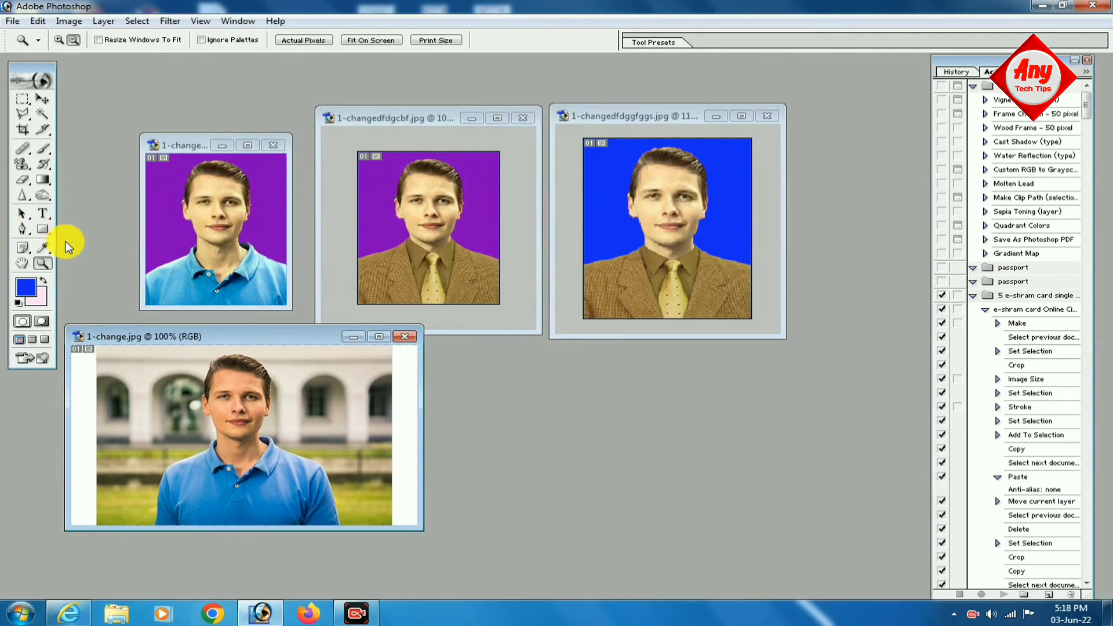
{"action": "left_click", "coordinate": [590, 255]}
{"action": "left_click", "coordinate": [603, 248], "text": "alt"}
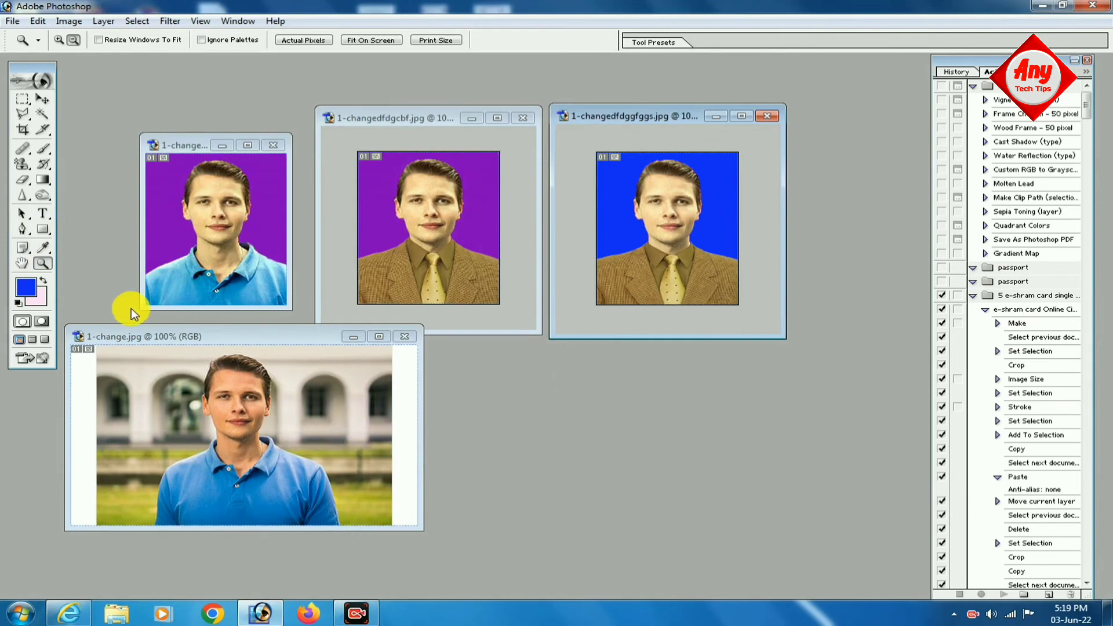
- Crop the 1-change photo to the man's head and shoulders
{"action": "left_click", "coordinate": [23, 114]}
{"action": "left_click", "coordinate": [127, 336]}
{"action": "left_click", "coordinate": [22, 129]}
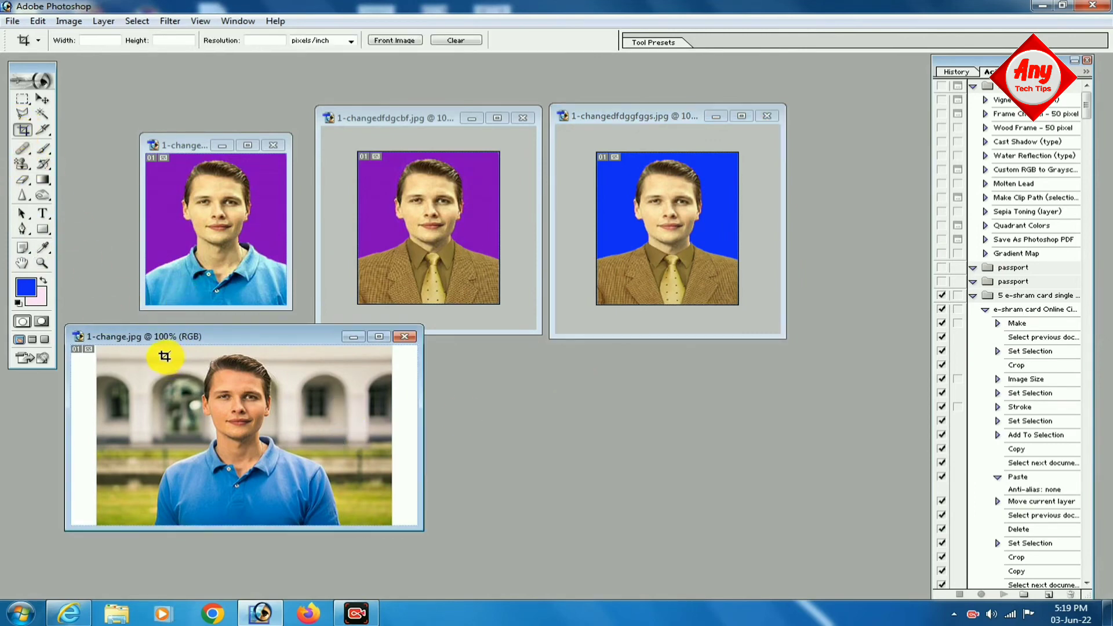
{"action": "left_click_drag", "start_coordinate": [154, 350], "coordinate": [325, 520]}
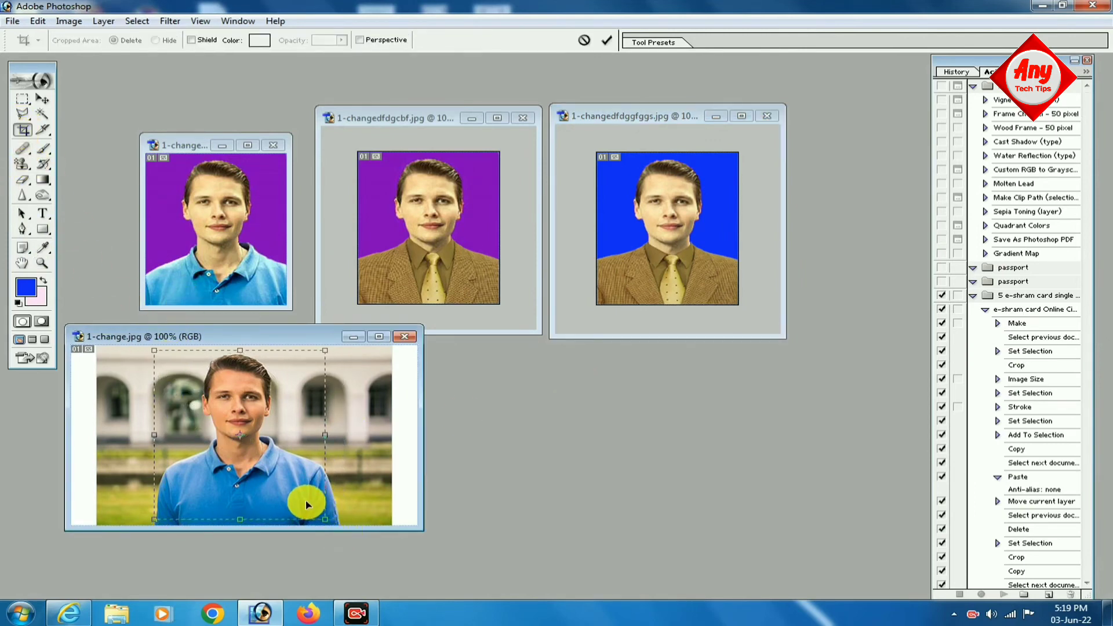
{"action": "double_click", "coordinate": [305, 499]}
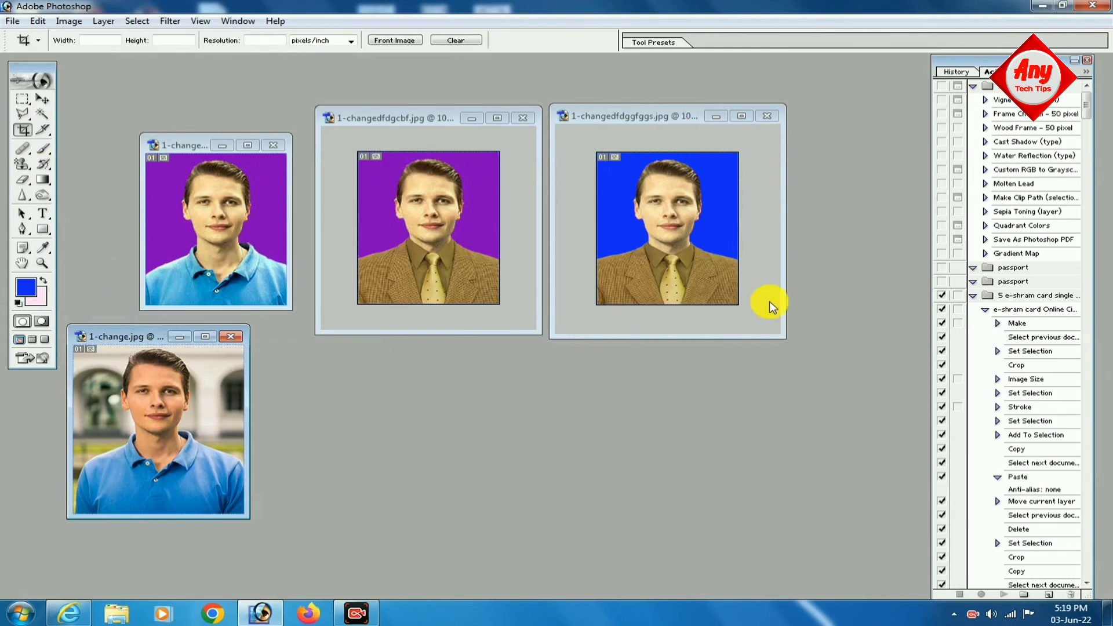
- Shrink the windows of the two suited portraits and line them up at the far end of the row
{"action": "left_click_drag", "start_coordinate": [785, 337], "coordinate": [736, 303]}
{"action": "left_click_drag", "start_coordinate": [579, 117], "coordinate": [778, 78]}
{"action": "left_click_drag", "start_coordinate": [421, 121], "coordinate": [605, 81]}
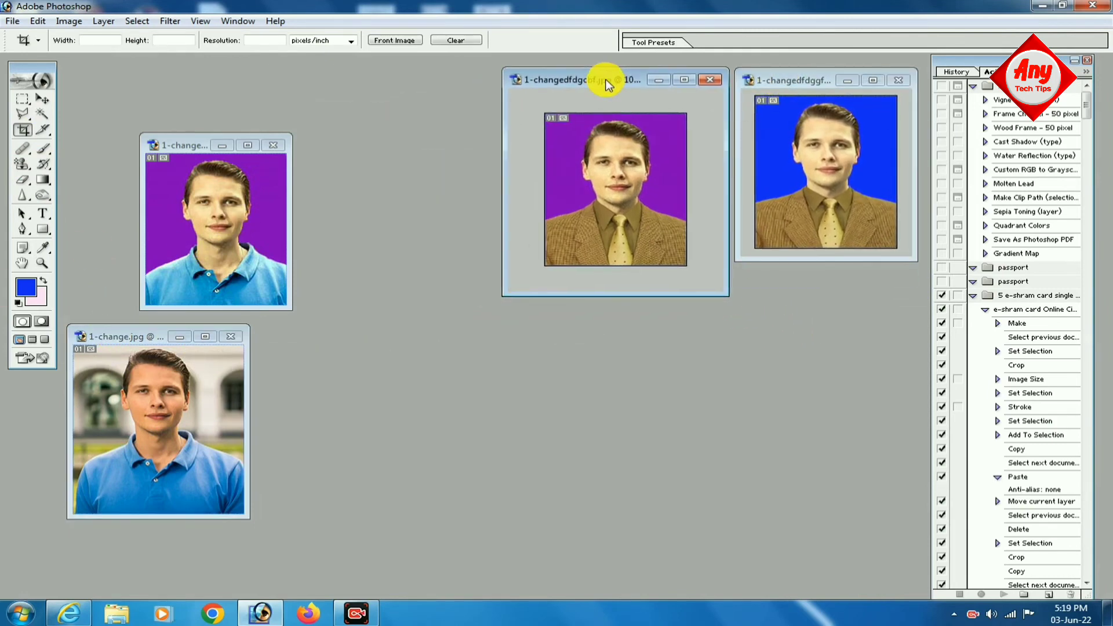
{"action": "left_click_drag", "start_coordinate": [726, 290], "coordinate": [691, 265]}
{"action": "left_click_drag", "start_coordinate": [567, 76], "coordinate": [592, 81]}
- Place the polo-shirt portrait beside the suited ones, enlarge its window, and match its zoom to the other portraits
{"action": "left_click_drag", "start_coordinate": [174, 145], "coordinate": [350, 94]}
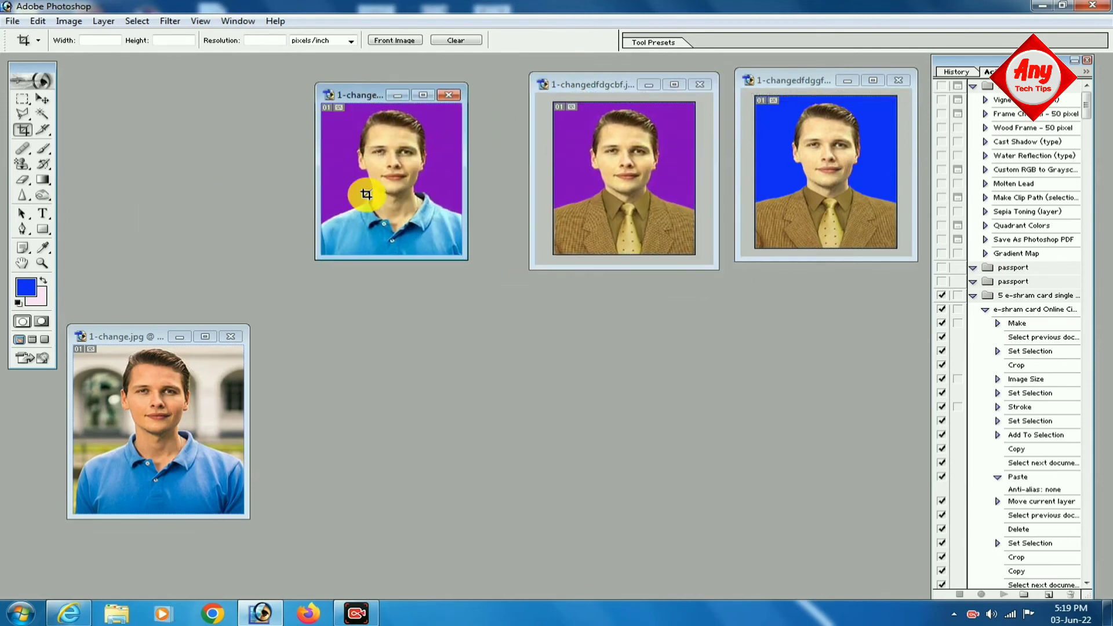
{"action": "left_click_drag", "start_coordinate": [463, 257], "coordinate": [511, 285]}
{"action": "key", "text": "ctrl+plus"}
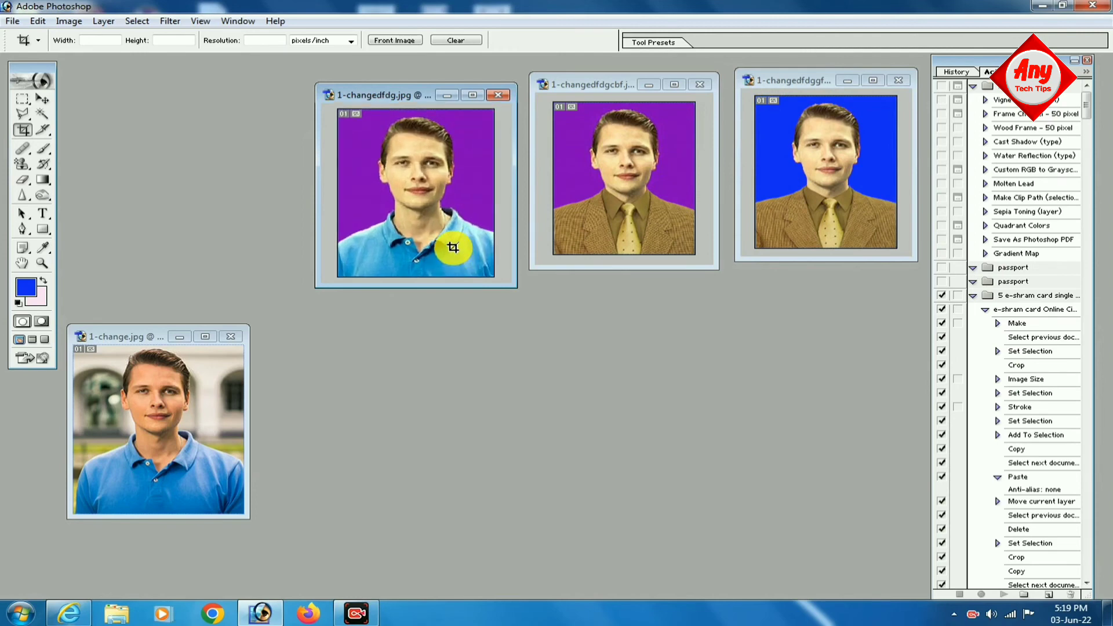
{"action": "key", "text": "z"}
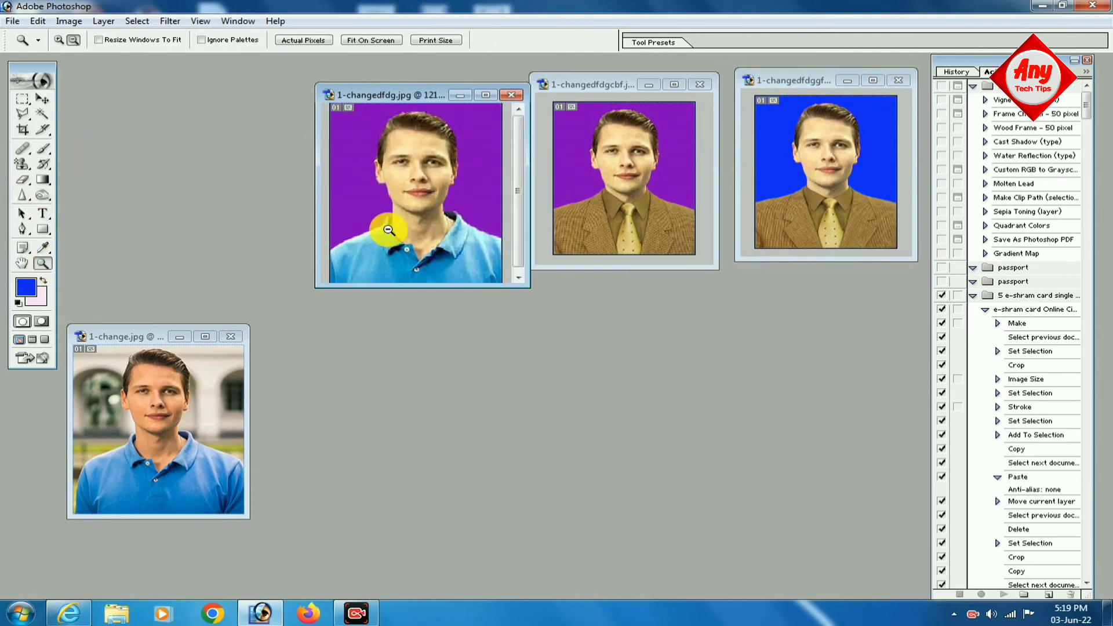
{"action": "left_click", "coordinate": [385, 229], "text": "alt"}
- Move the cropped 1-change photo to the start of the portrait row and slightly enlarge its window
{"action": "left_click", "coordinate": [153, 350]}
{"action": "left_click_drag", "start_coordinate": [151, 328], "coordinate": [186, 95]}
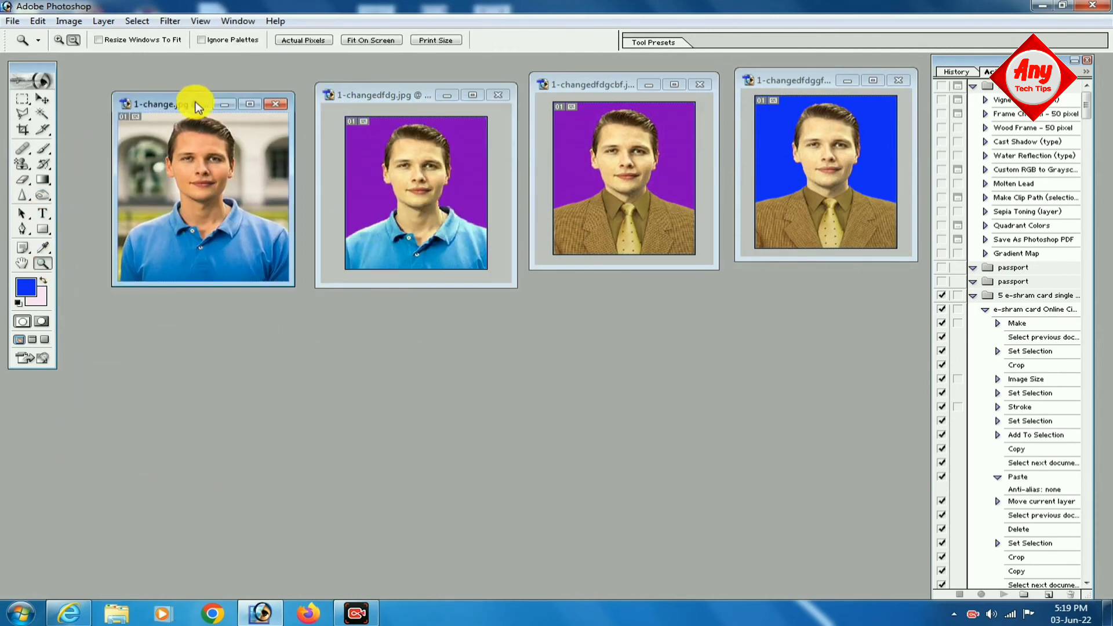
{"action": "left_click_drag", "start_coordinate": [289, 286], "coordinate": [303, 296]}
{"action": "left_click_drag", "start_coordinate": [197, 105], "coordinate": [194, 99]}
- Set the Brush tool's foreground colour to yellow E2F414
{"action": "left_click", "coordinate": [45, 150]}
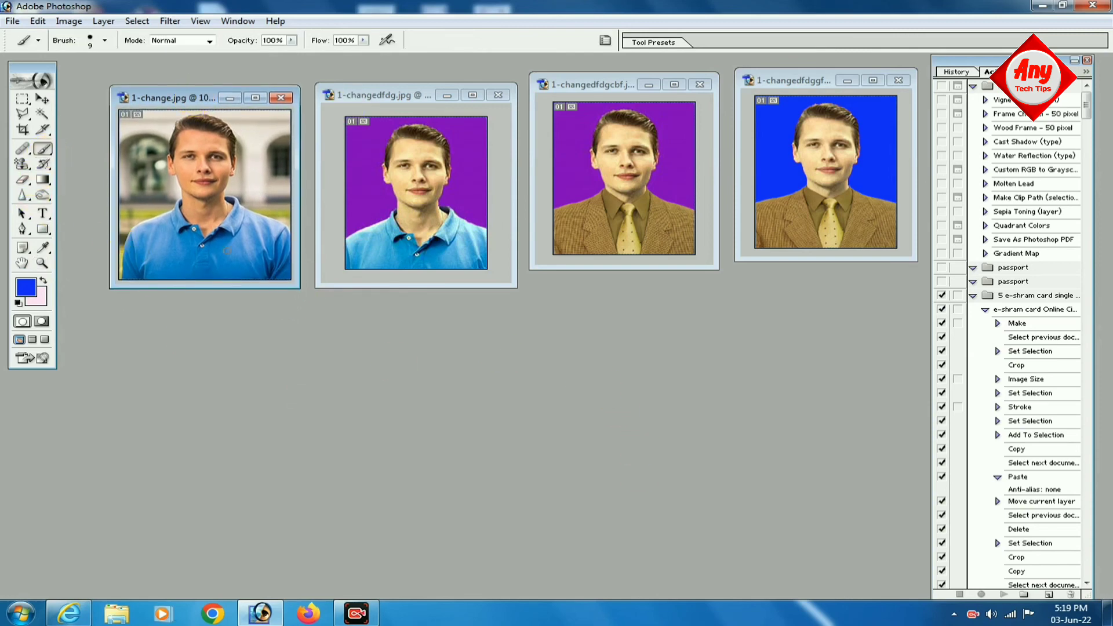
{"action": "left_click", "coordinate": [25, 286]}
{"action": "left_click_drag", "start_coordinate": [321, 386], "coordinate": [311, 353]}
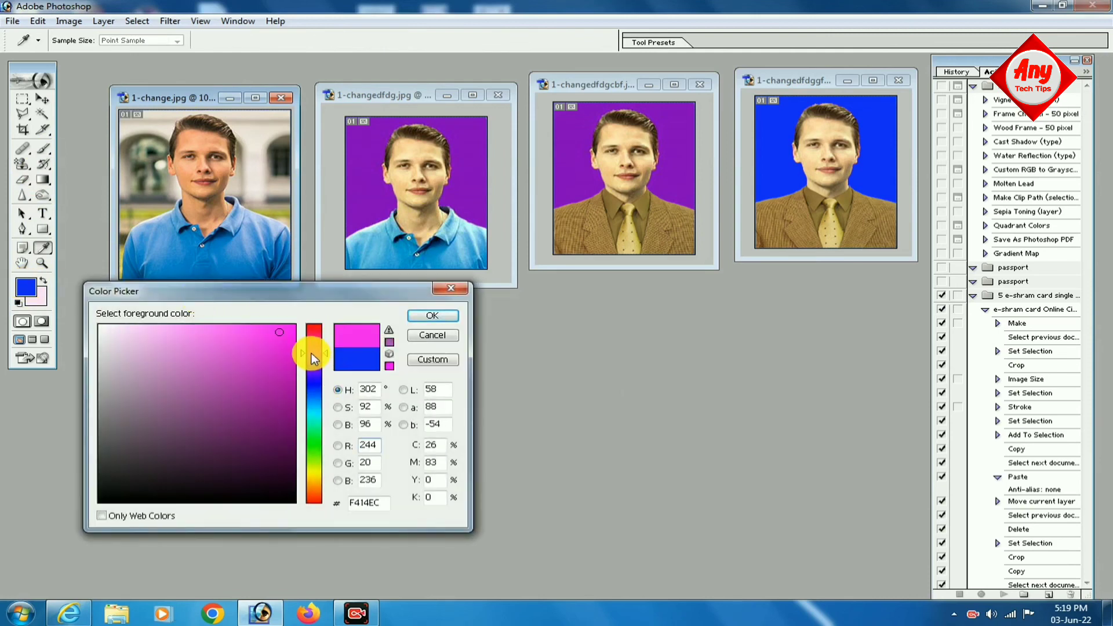
{"action": "left_click", "coordinate": [311, 467]}
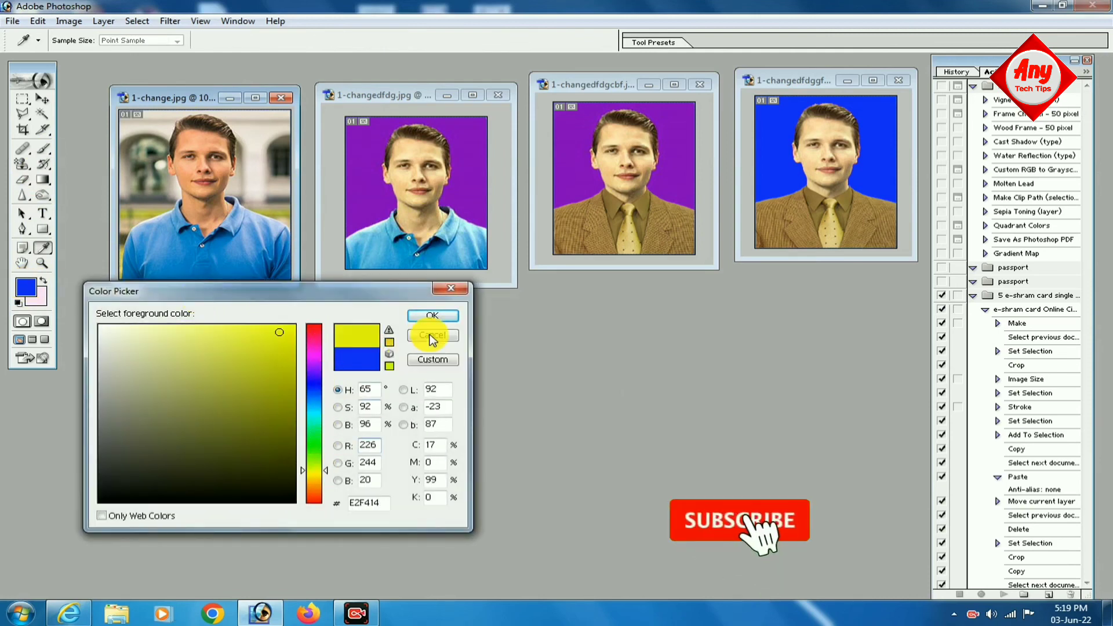
{"action": "left_click", "coordinate": [432, 315]}
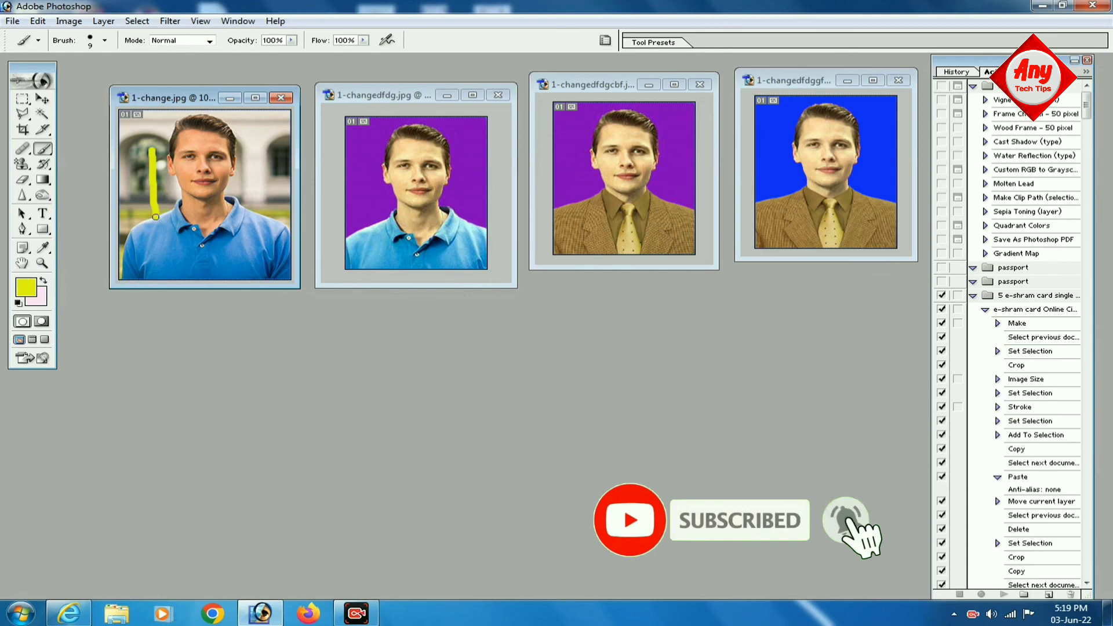
- Paint the numbers 1, 2 and 3 in yellow on the first three photos in row order and start on the blue-background portrait
{"action": "left_click", "coordinate": [363, 154]}
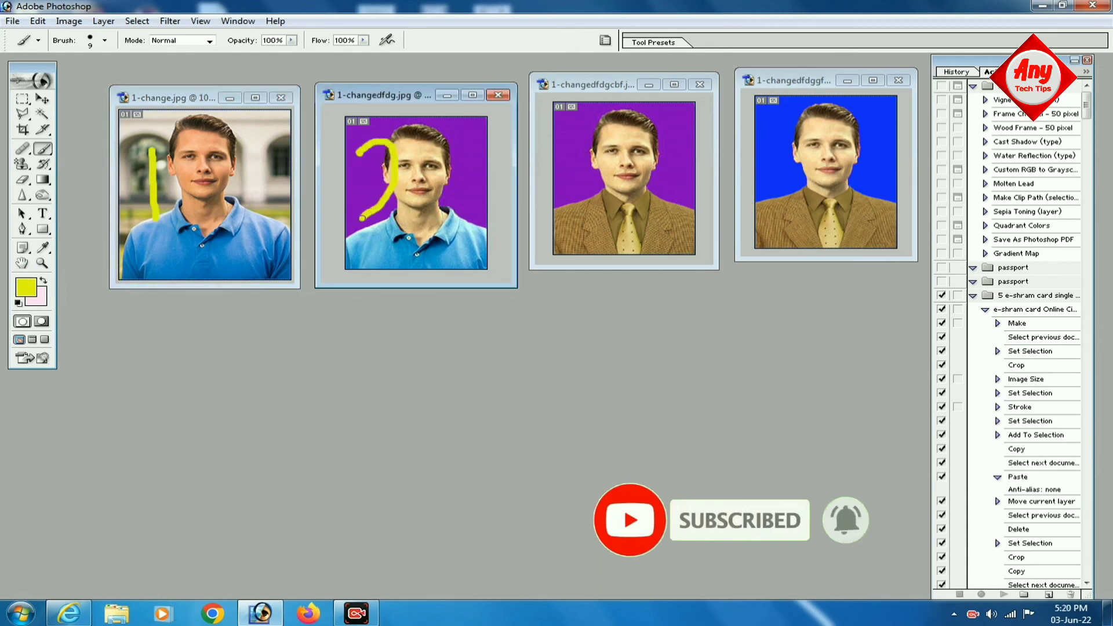
{"action": "left_click", "coordinate": [565, 131]}
{"action": "left_click_drag", "start_coordinate": [565, 130], "coordinate": [609, 142]}
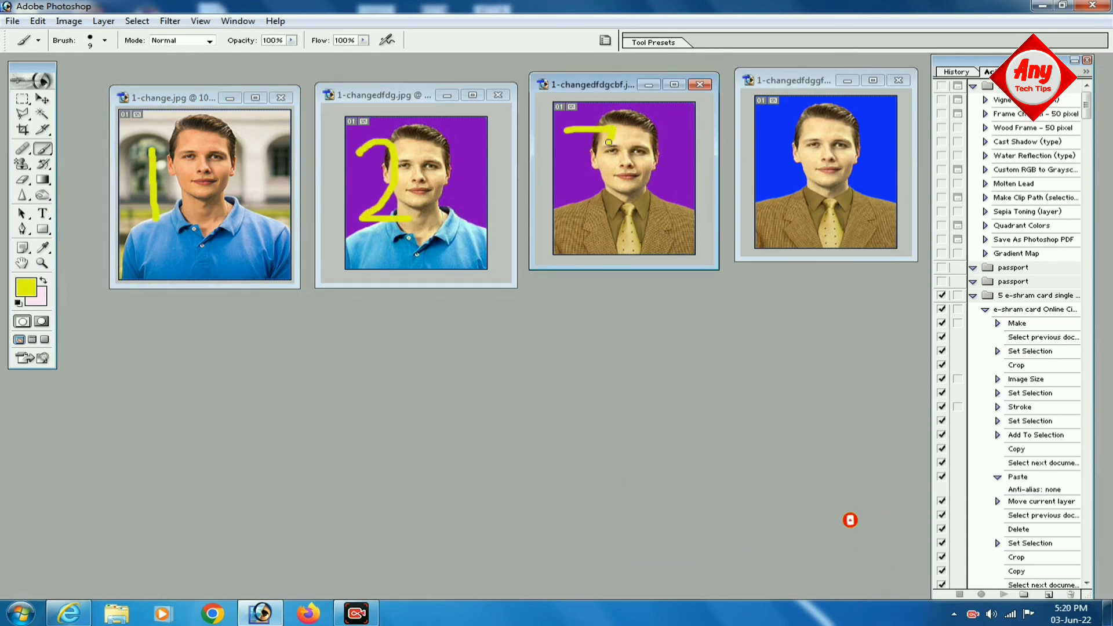
{"action": "left_click", "coordinate": [770, 118]}
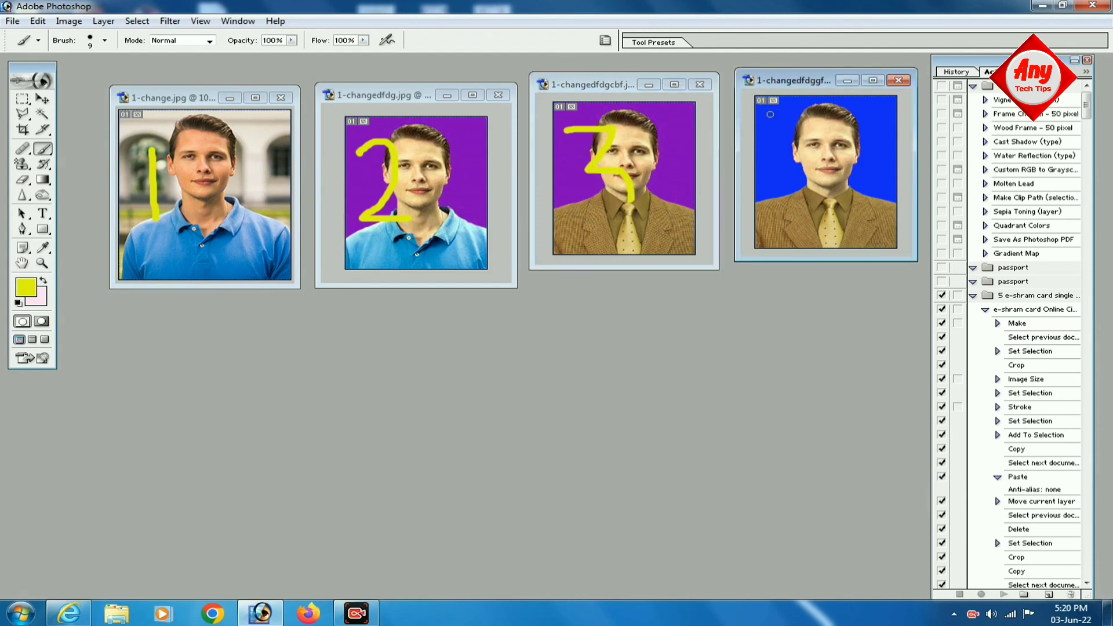